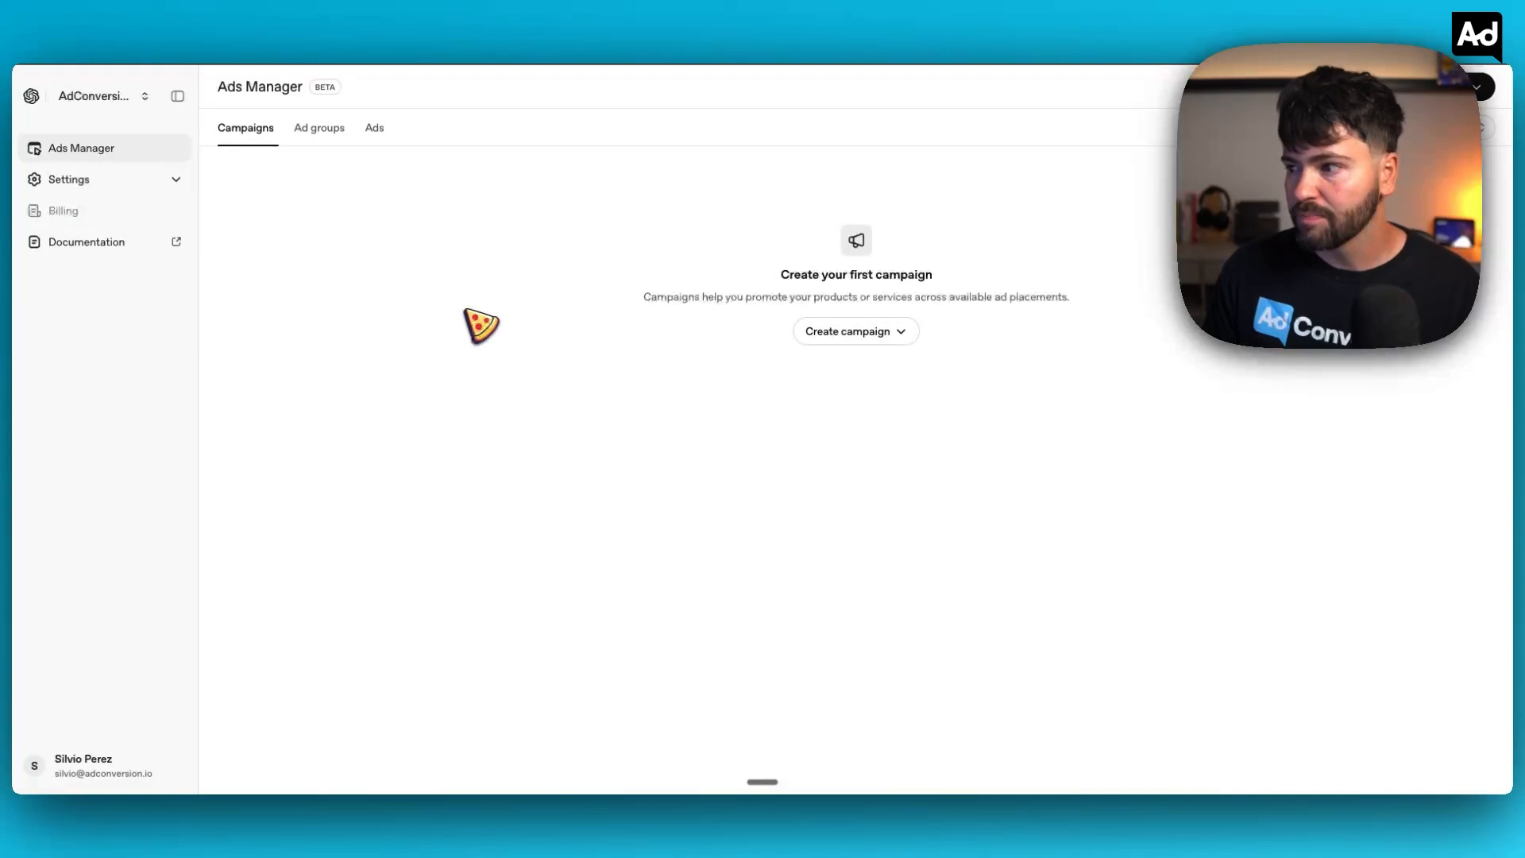
Create a new campaign and name it "NonBrand - Google Ads Courses"
{"action": "left_click", "coordinate": [901, 334]}
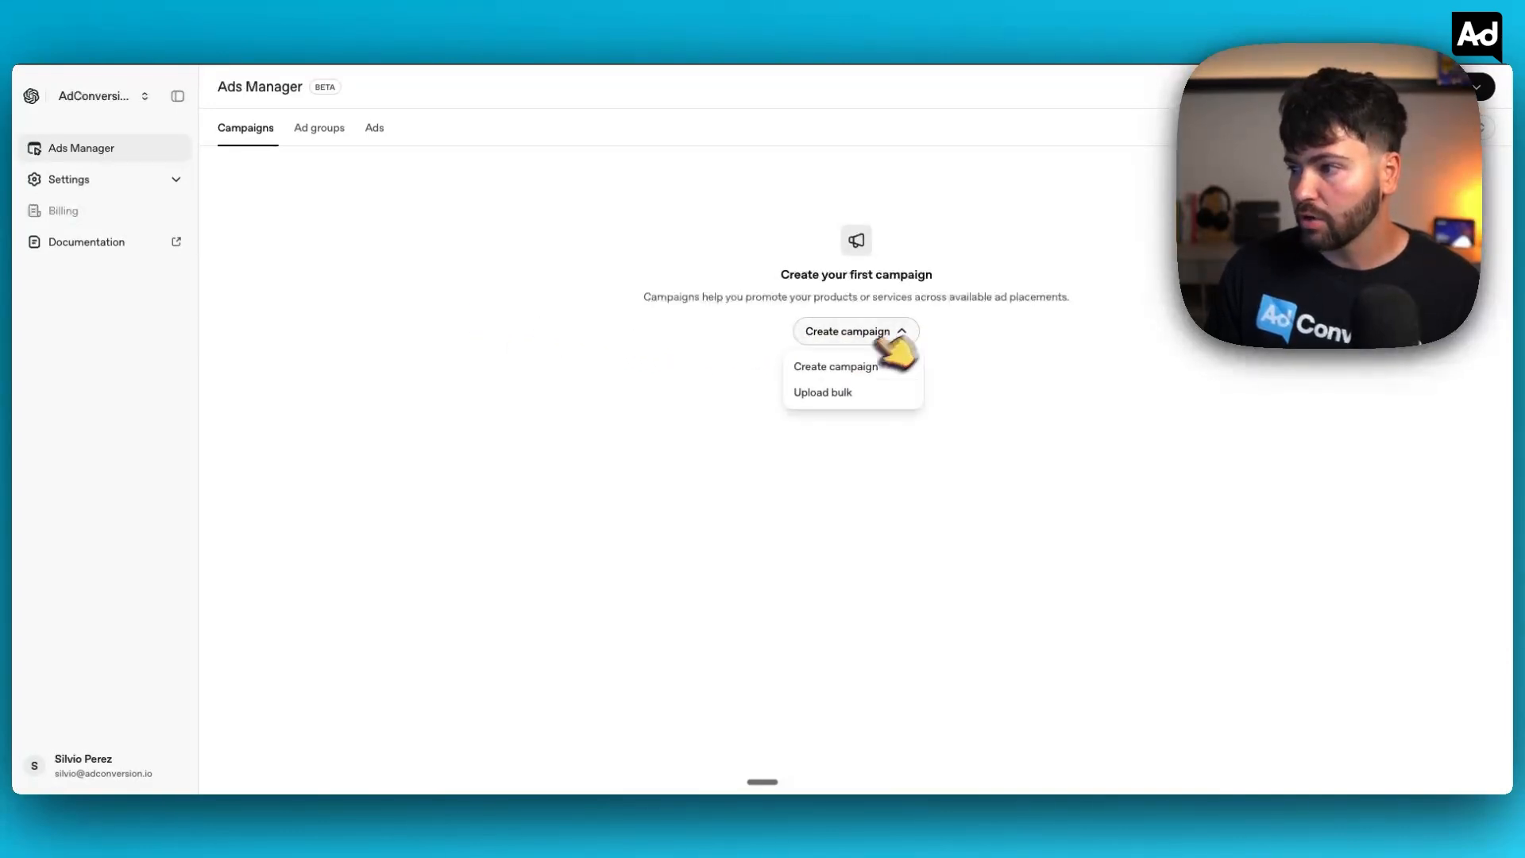
{"action": "left_click", "coordinate": [823, 366]}
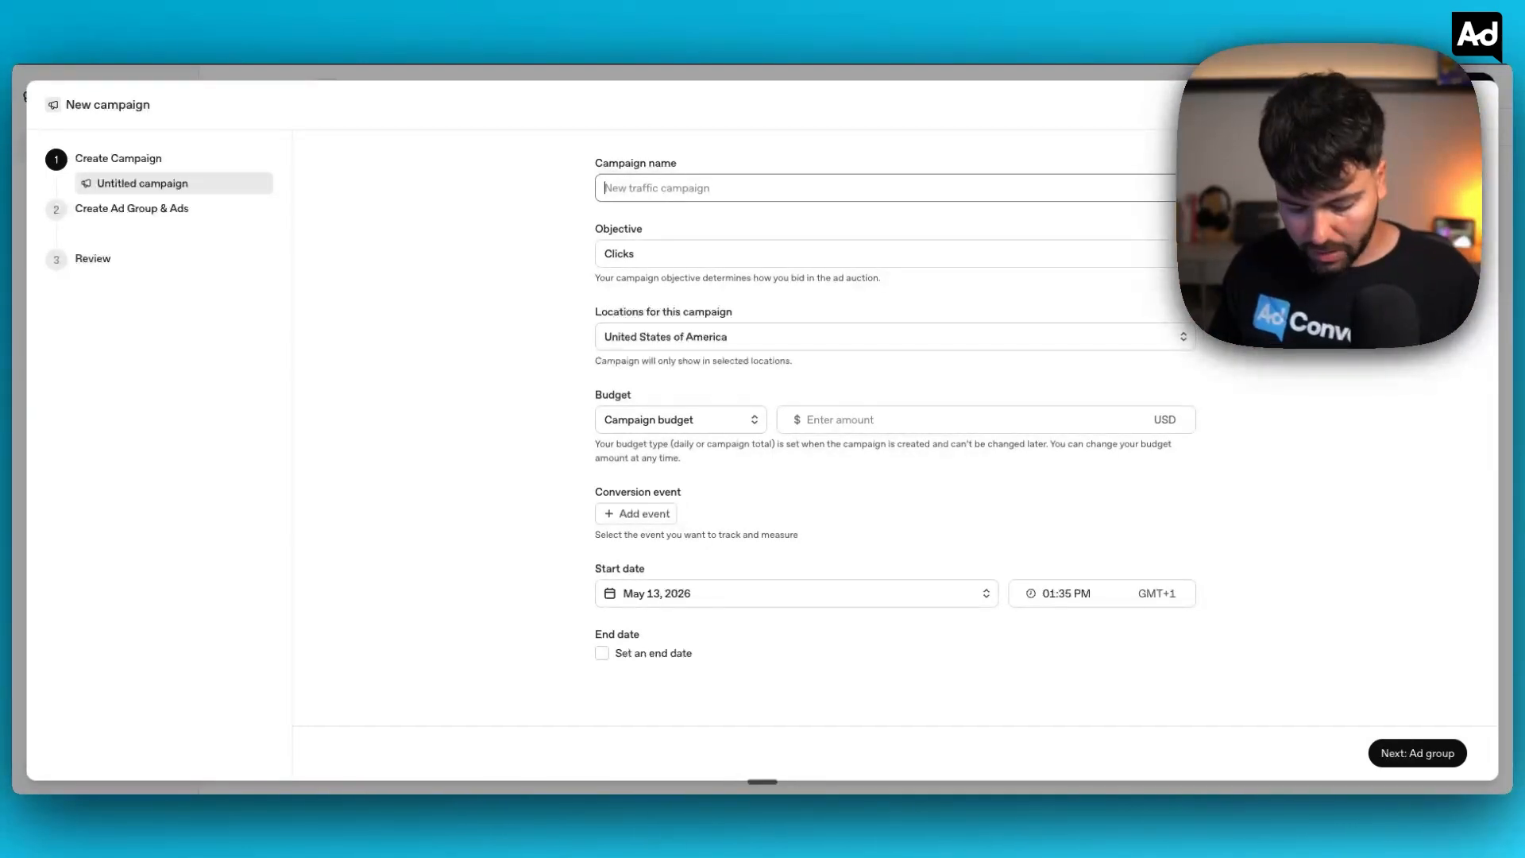
{"action": "type", "text": "NonBrand -"}
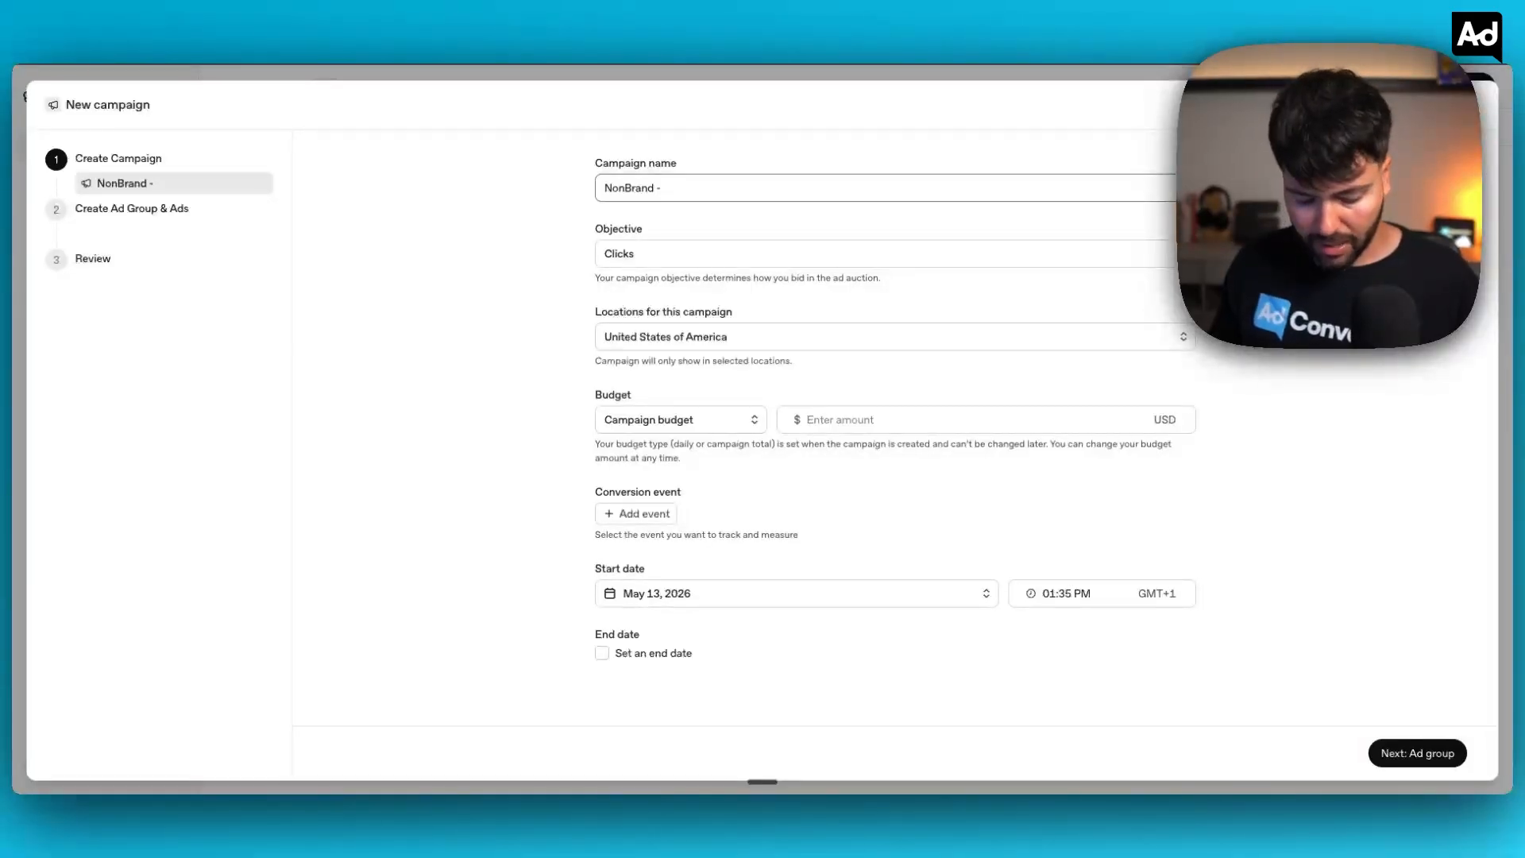
{"action": "type", "text": "oogle Ads Courses"}
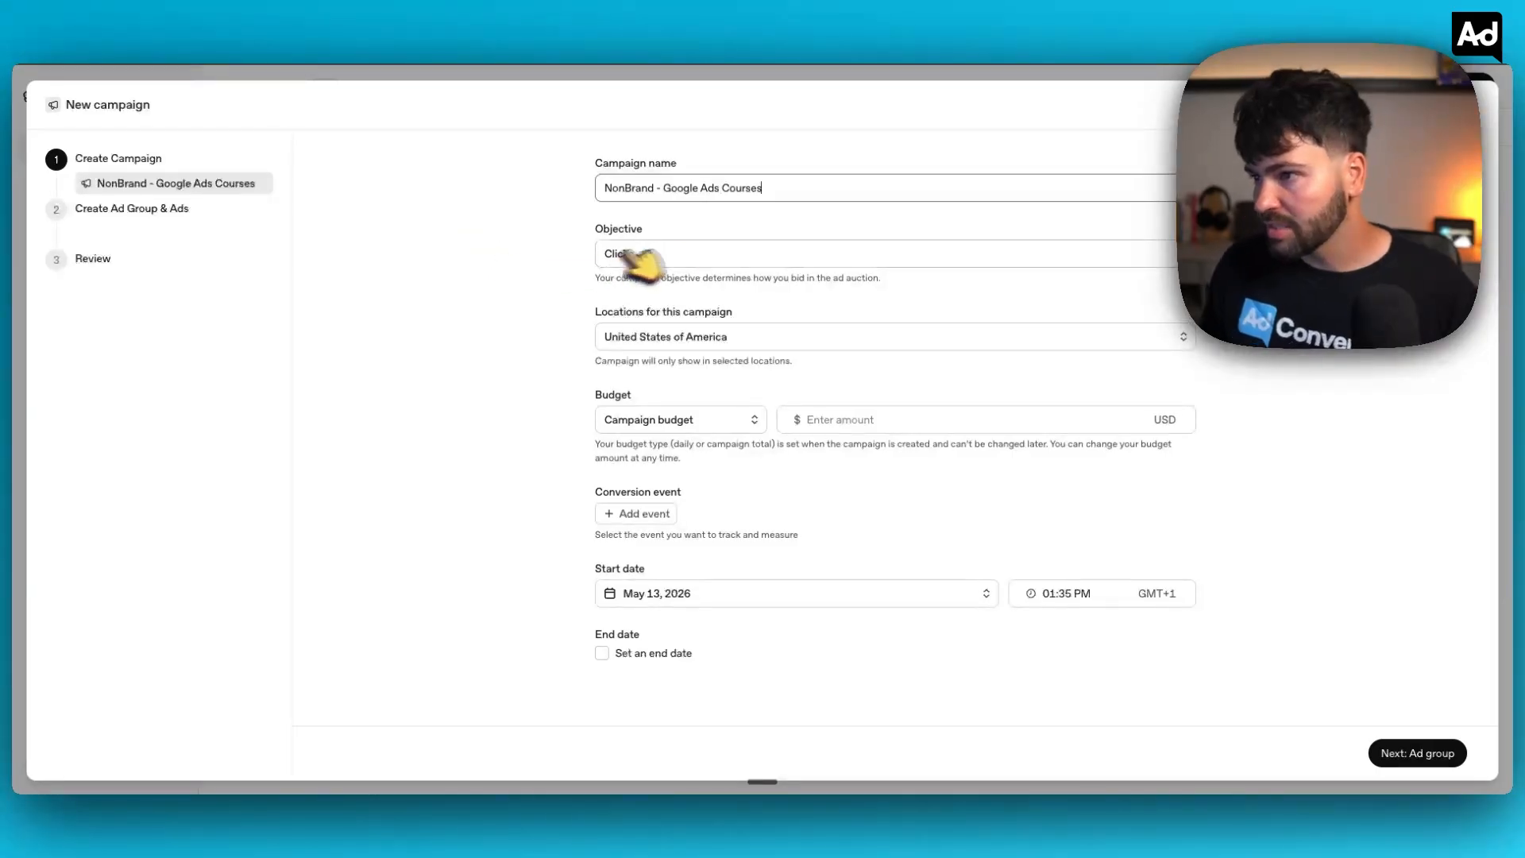
Keep the campaign objective on Clicks and select United States of America as the location
{"action": "left_click", "coordinate": [682, 251]}
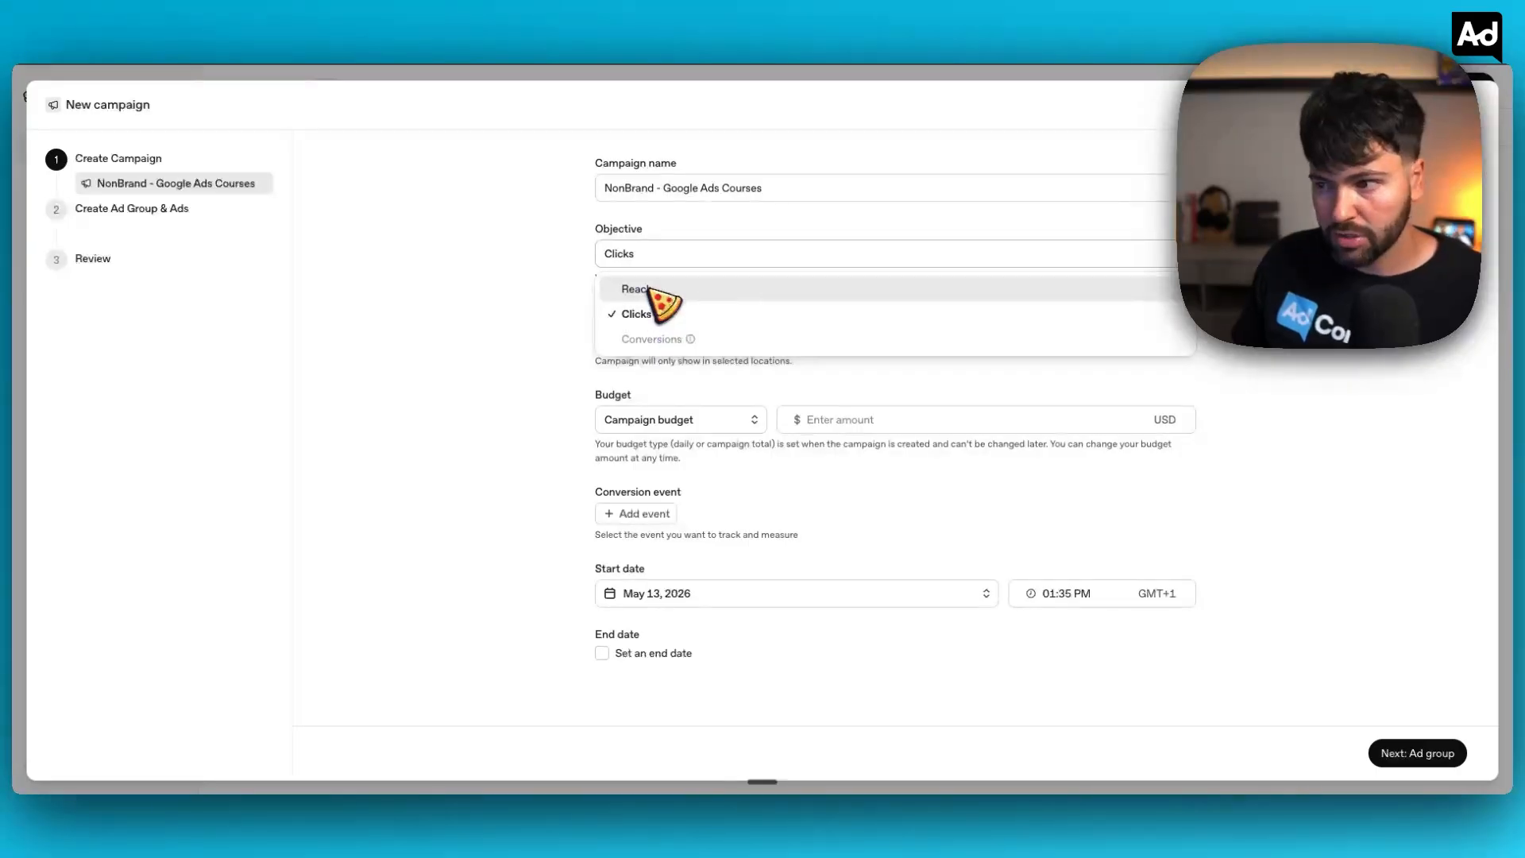
{"action": "mouse_move", "coordinate": [691, 337]}
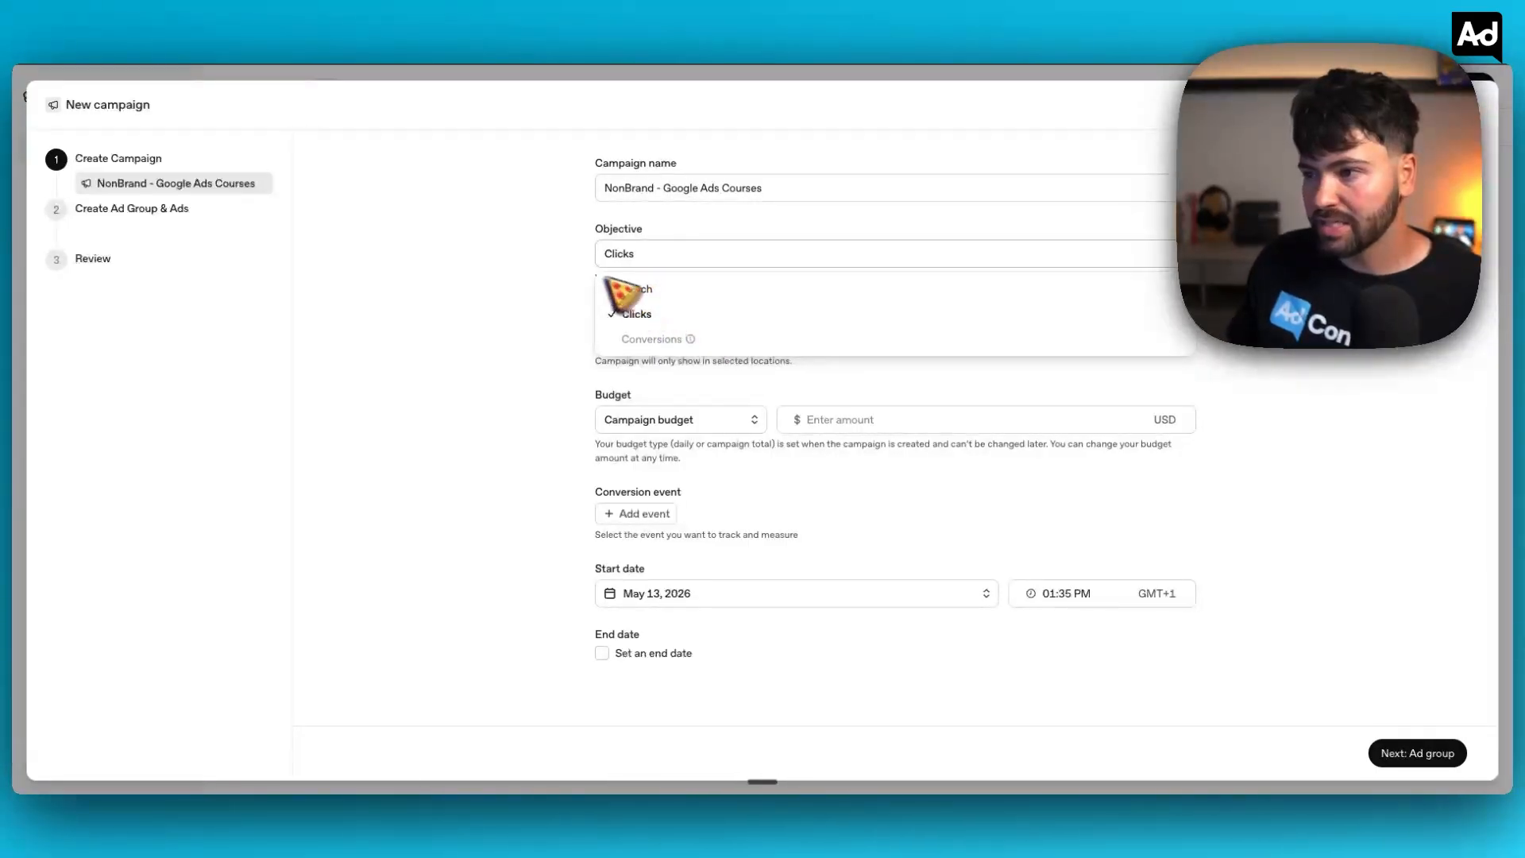
{"action": "left_click", "coordinate": [549, 277]}
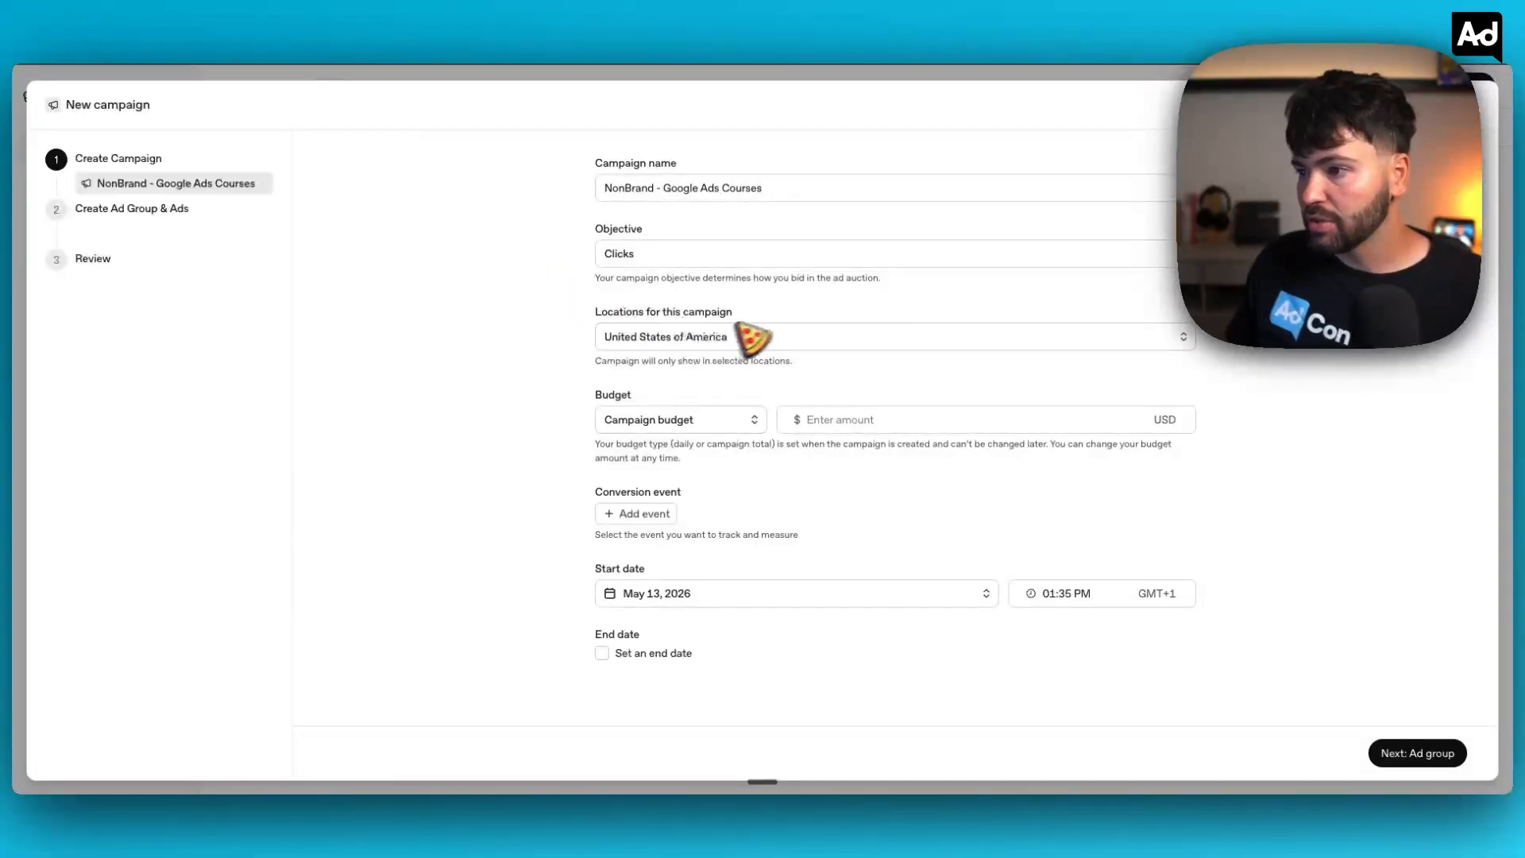
{"action": "left_click", "coordinate": [669, 337]}
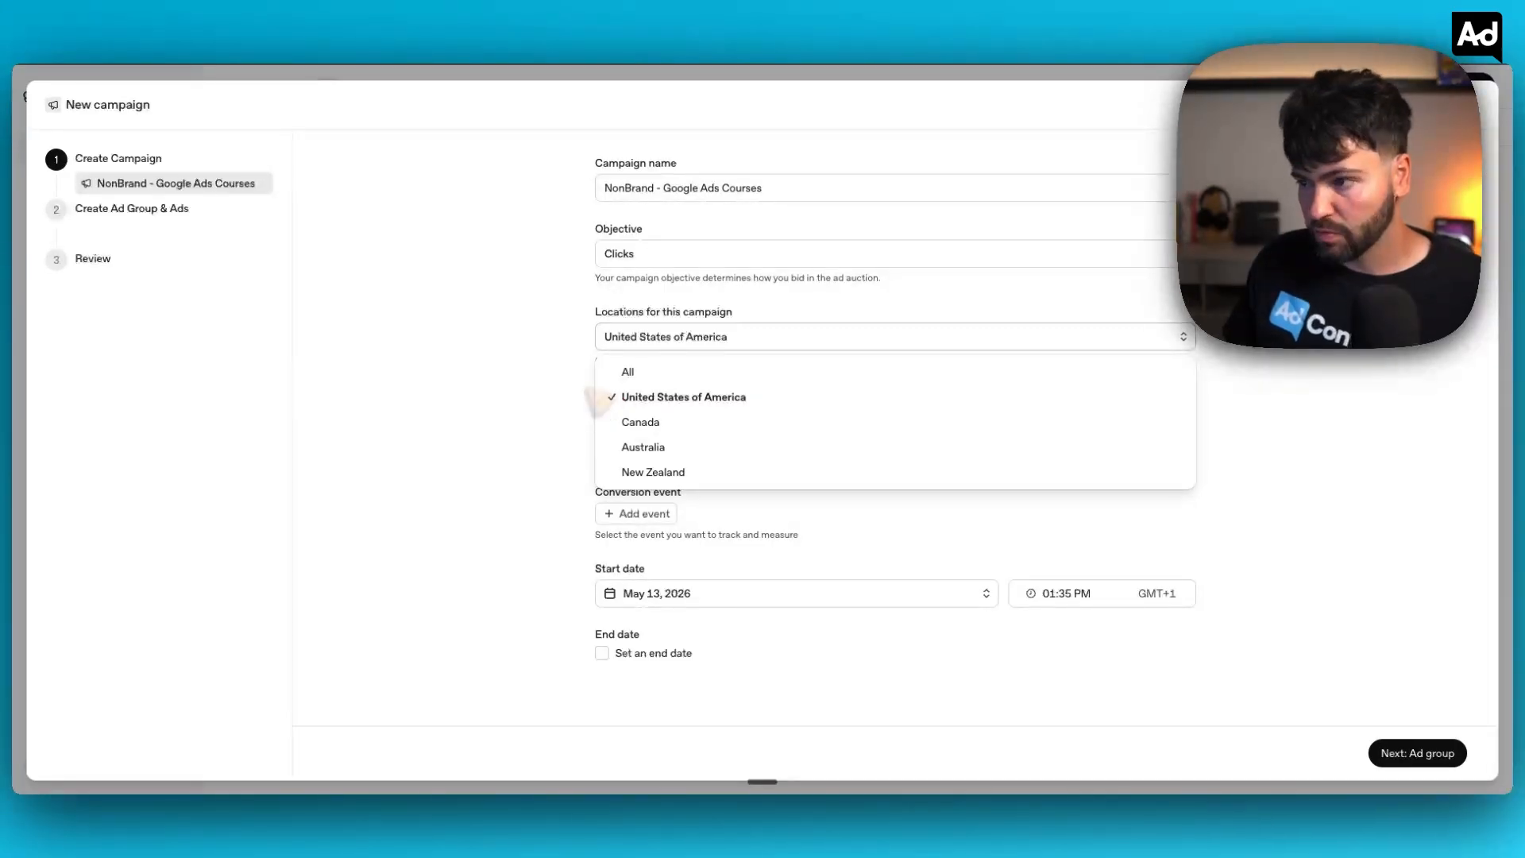
{"action": "left_click", "coordinate": [605, 397]}
Set the campaign budget to 100 USD and enable an end date for the campaign
{"action": "left_click", "coordinate": [649, 414]}
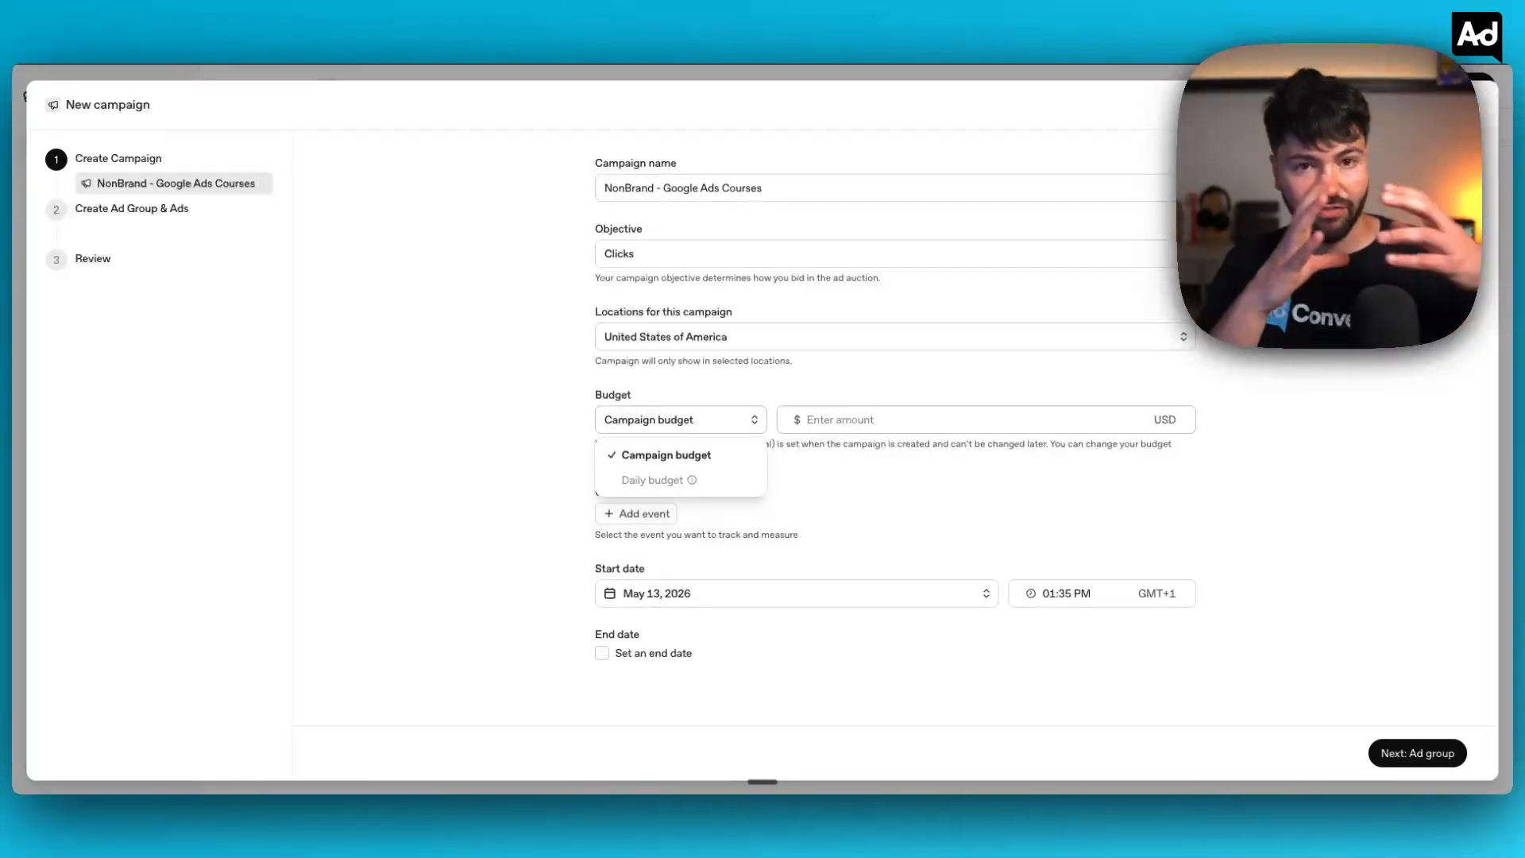
{"action": "left_click", "coordinate": [873, 419]}
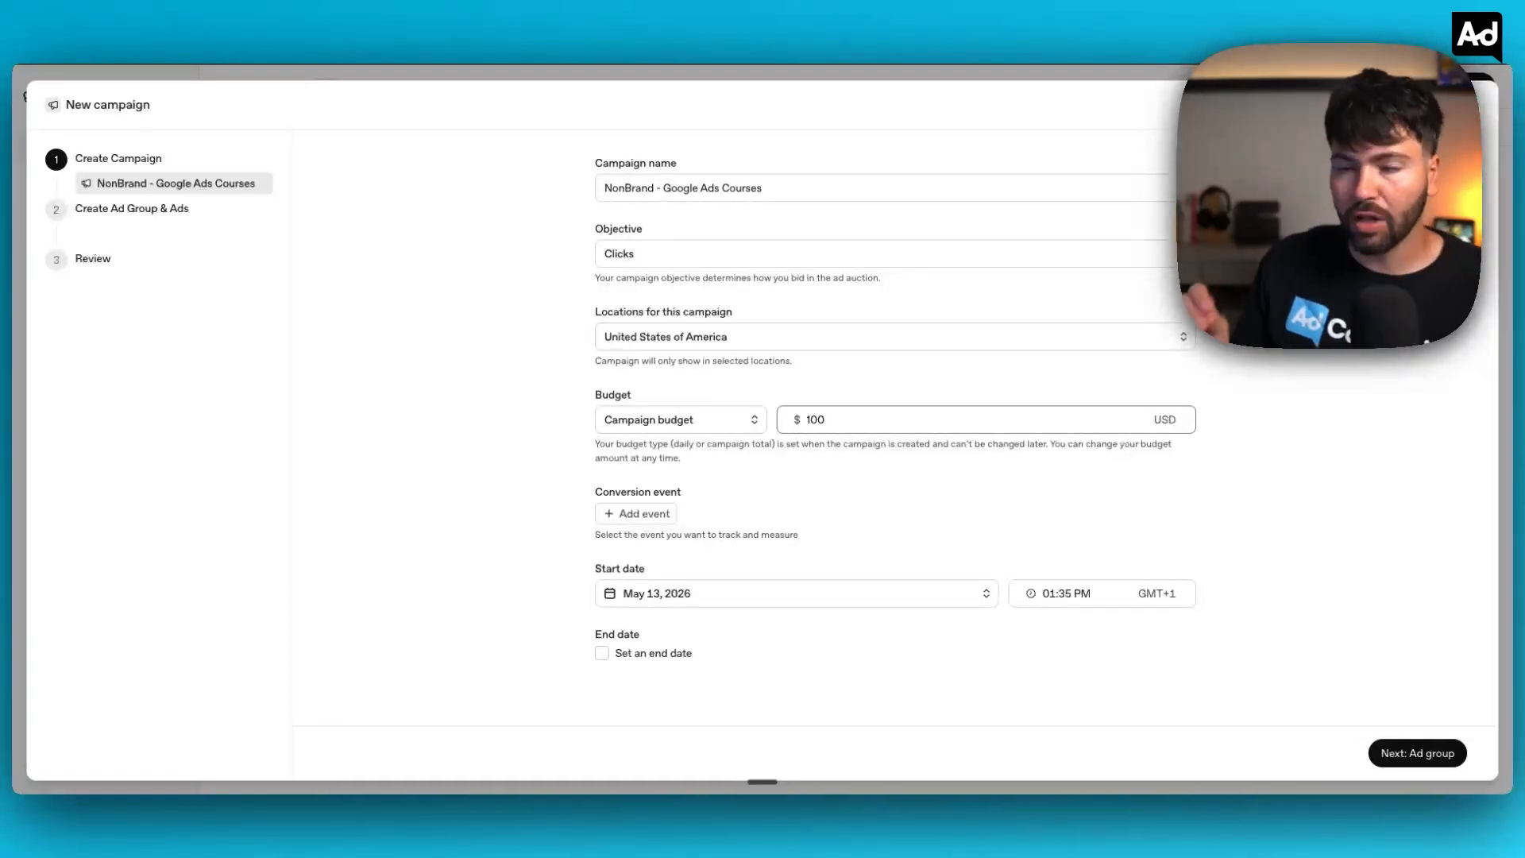
{"action": "left_click", "coordinate": [709, 597]}
{"action": "left_click", "coordinate": [627, 653]}
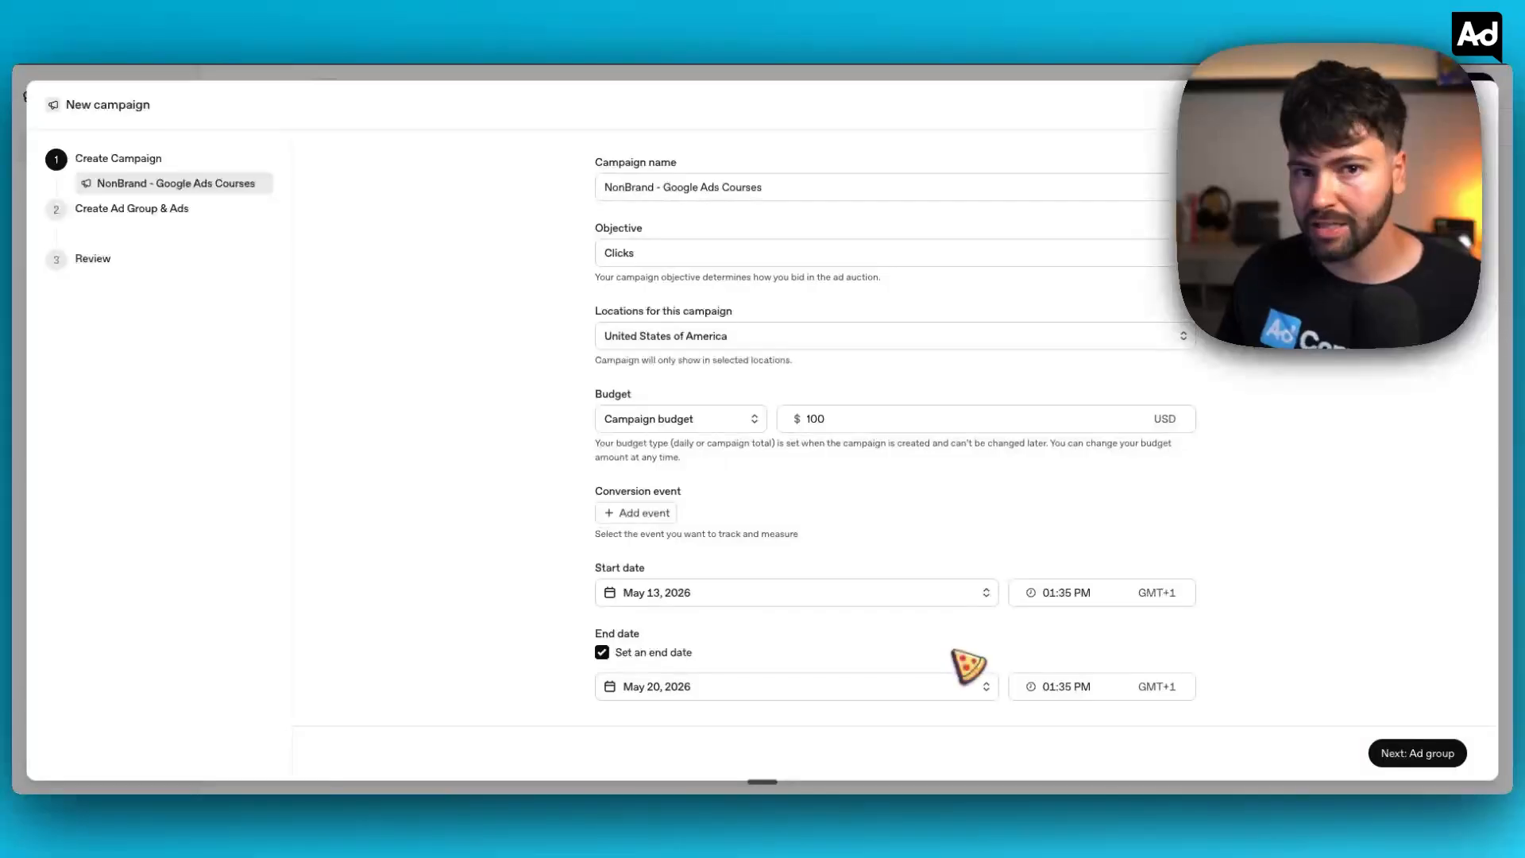
{"action": "left_click", "coordinate": [724, 422]}
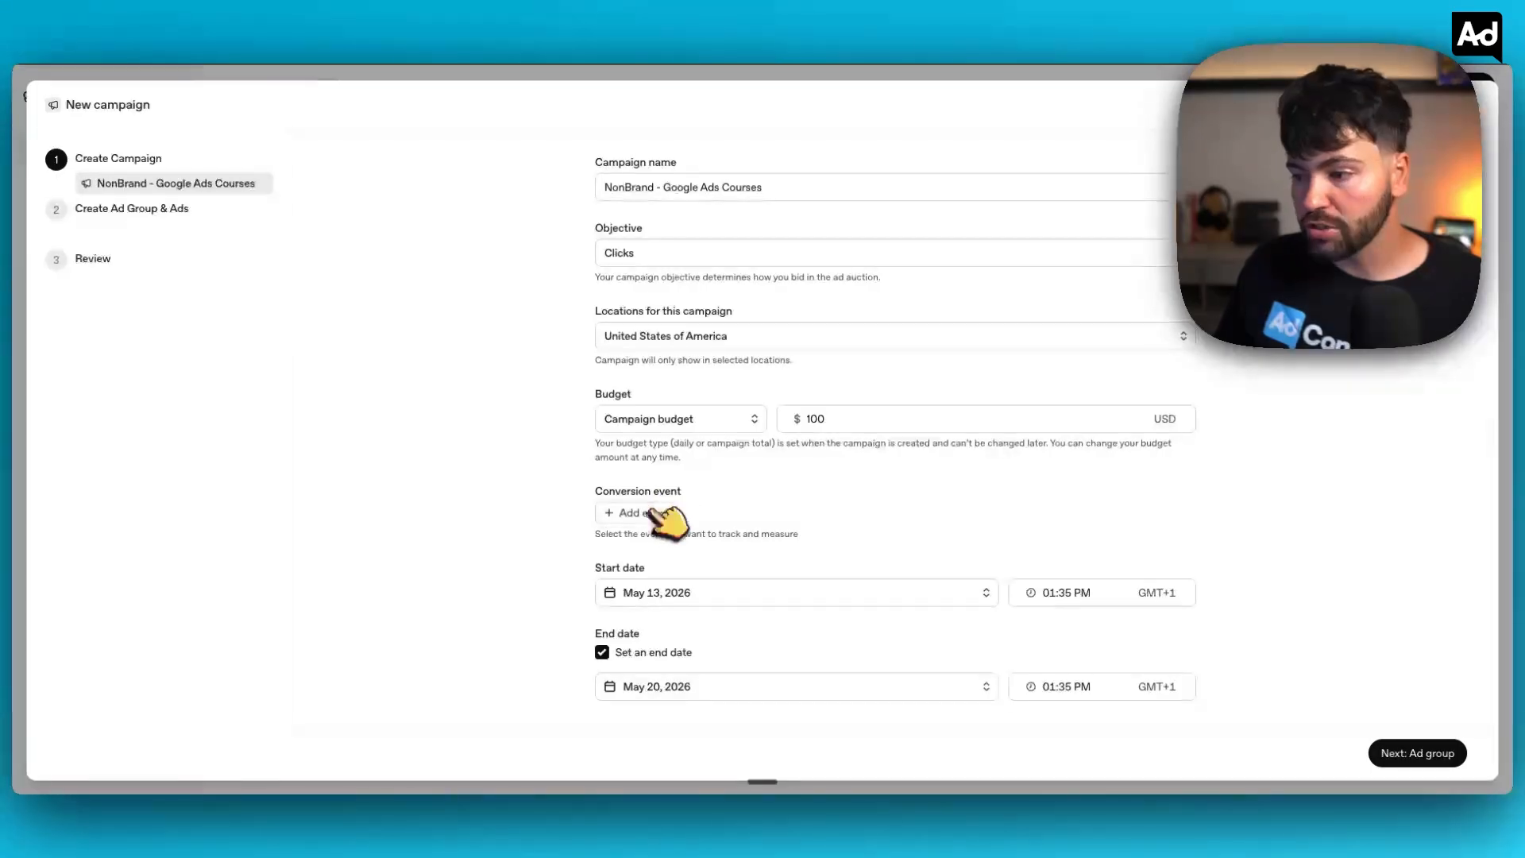
Add New Student as the campaign's conversion event, leaving the objective on Clicks
{"action": "left_click", "coordinate": [648, 516]}
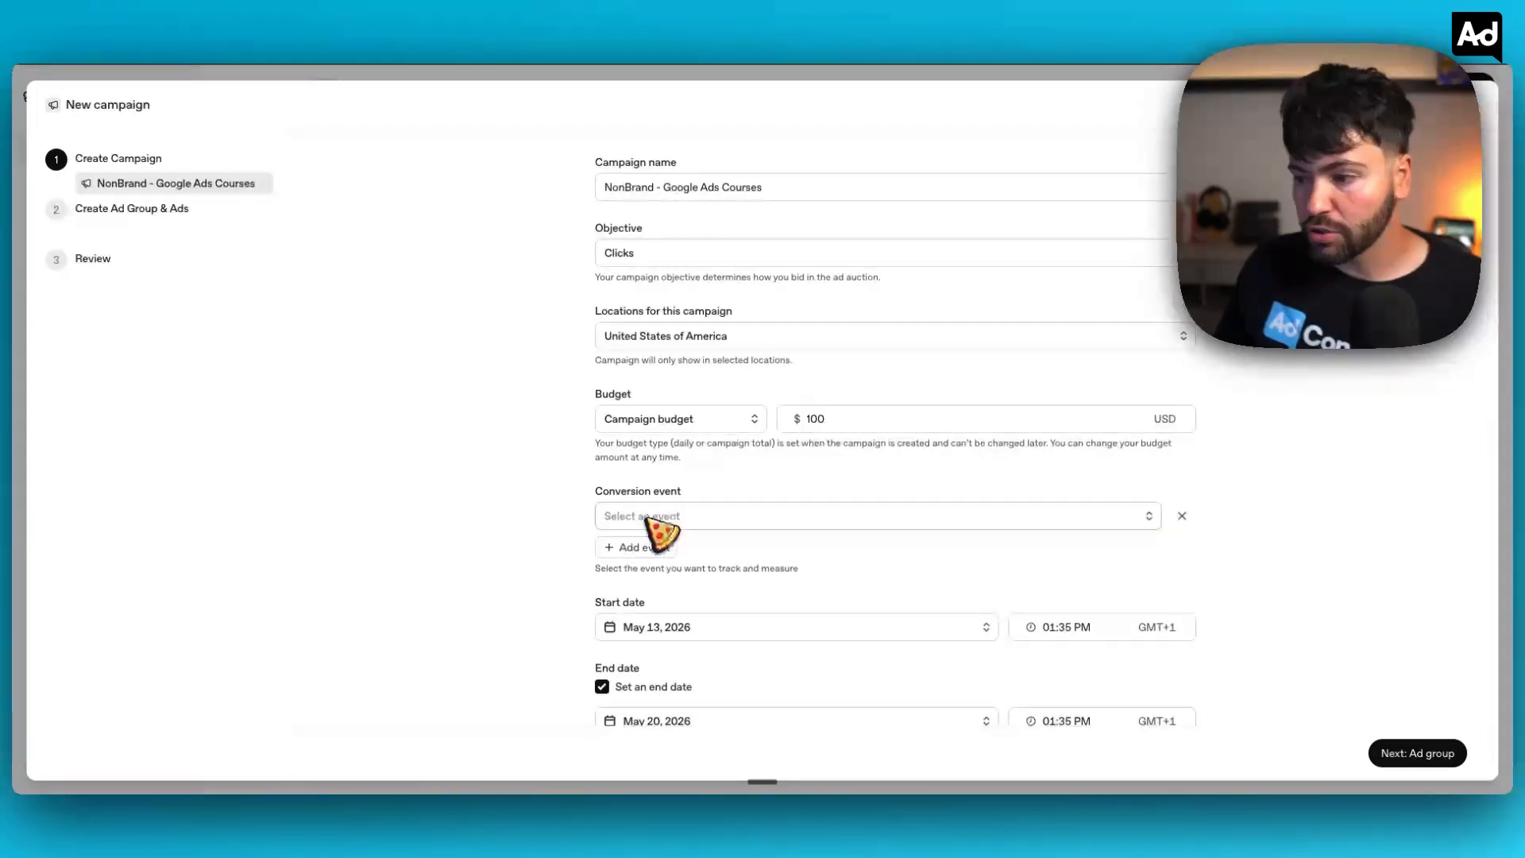
{"action": "left_click", "coordinate": [628, 516]}
{"action": "left_click", "coordinate": [663, 556]}
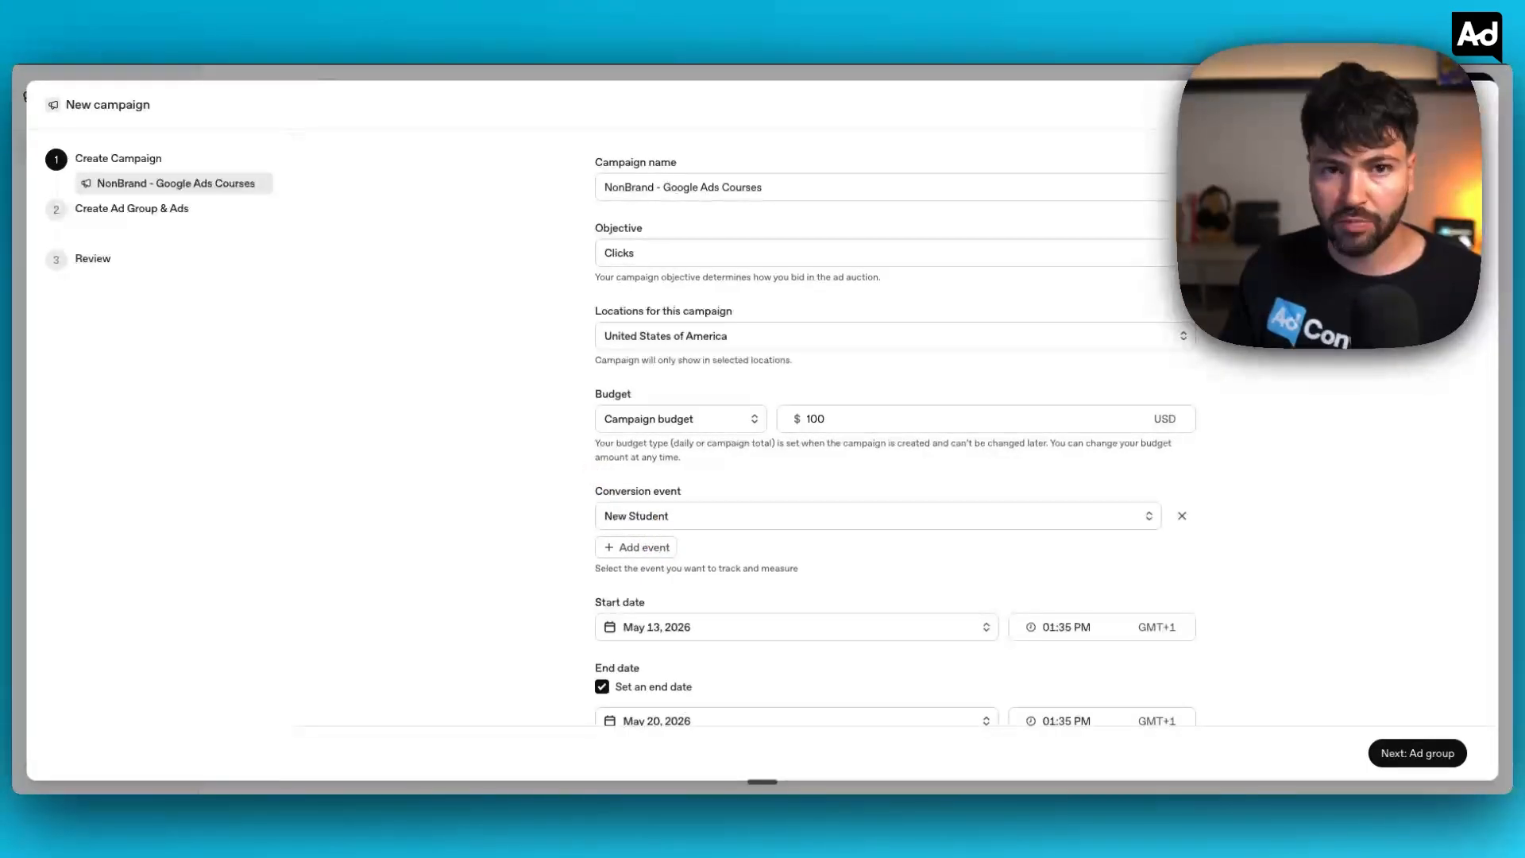
{"action": "left_click", "coordinate": [656, 260]}
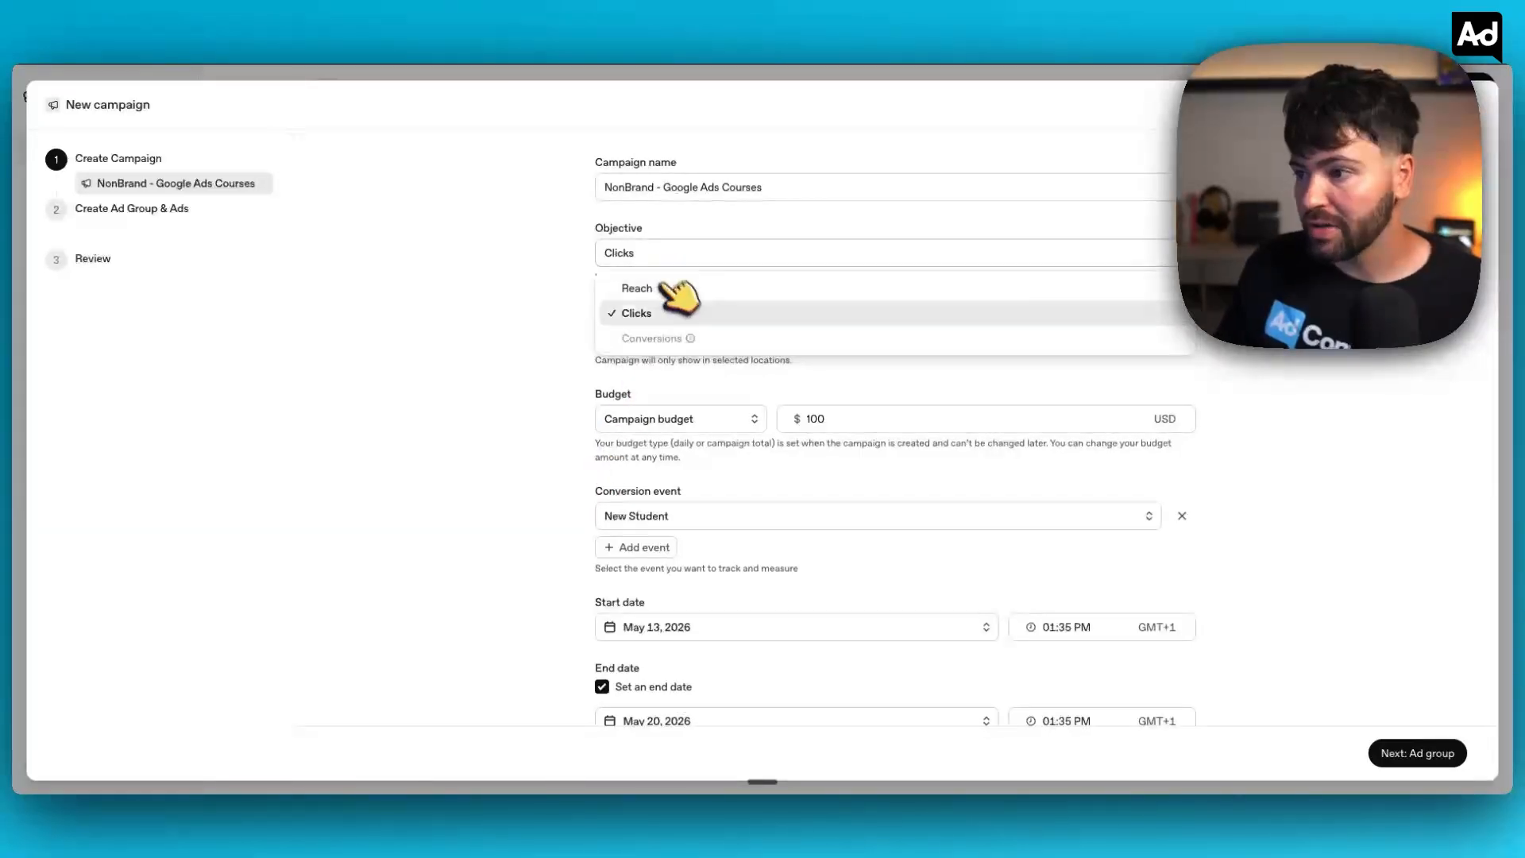
{"action": "left_click", "coordinate": [565, 379]}
Continue to the ad group setup and name the ad group "Google Ads Courses"
{"action": "scroll", "coordinate": [604, 402], "scroll_direction": "down", "scroll_amount": 1}
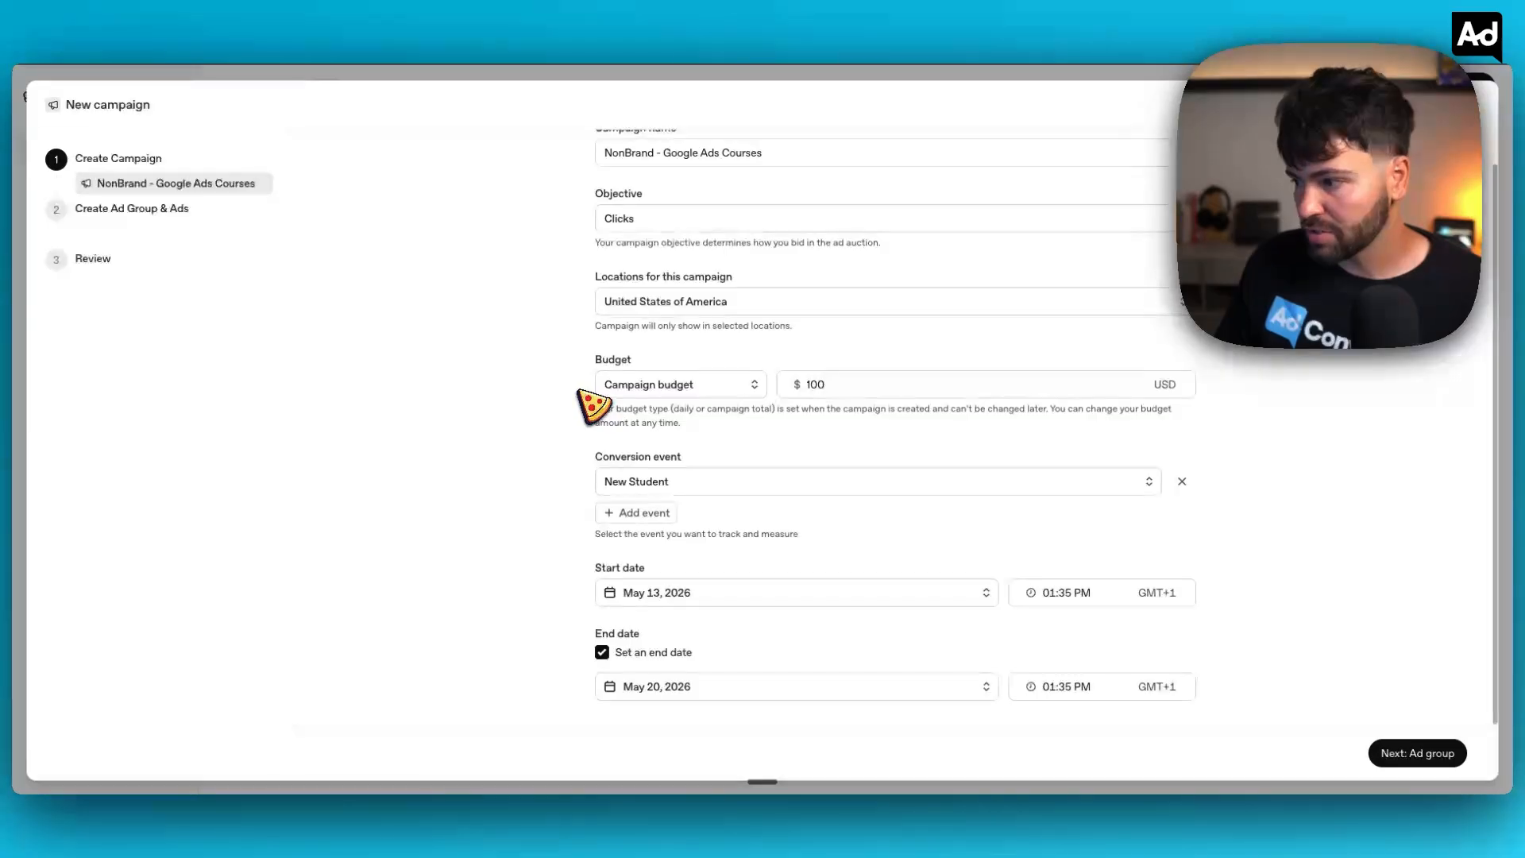
{"action": "left_click", "coordinate": [1417, 753]}
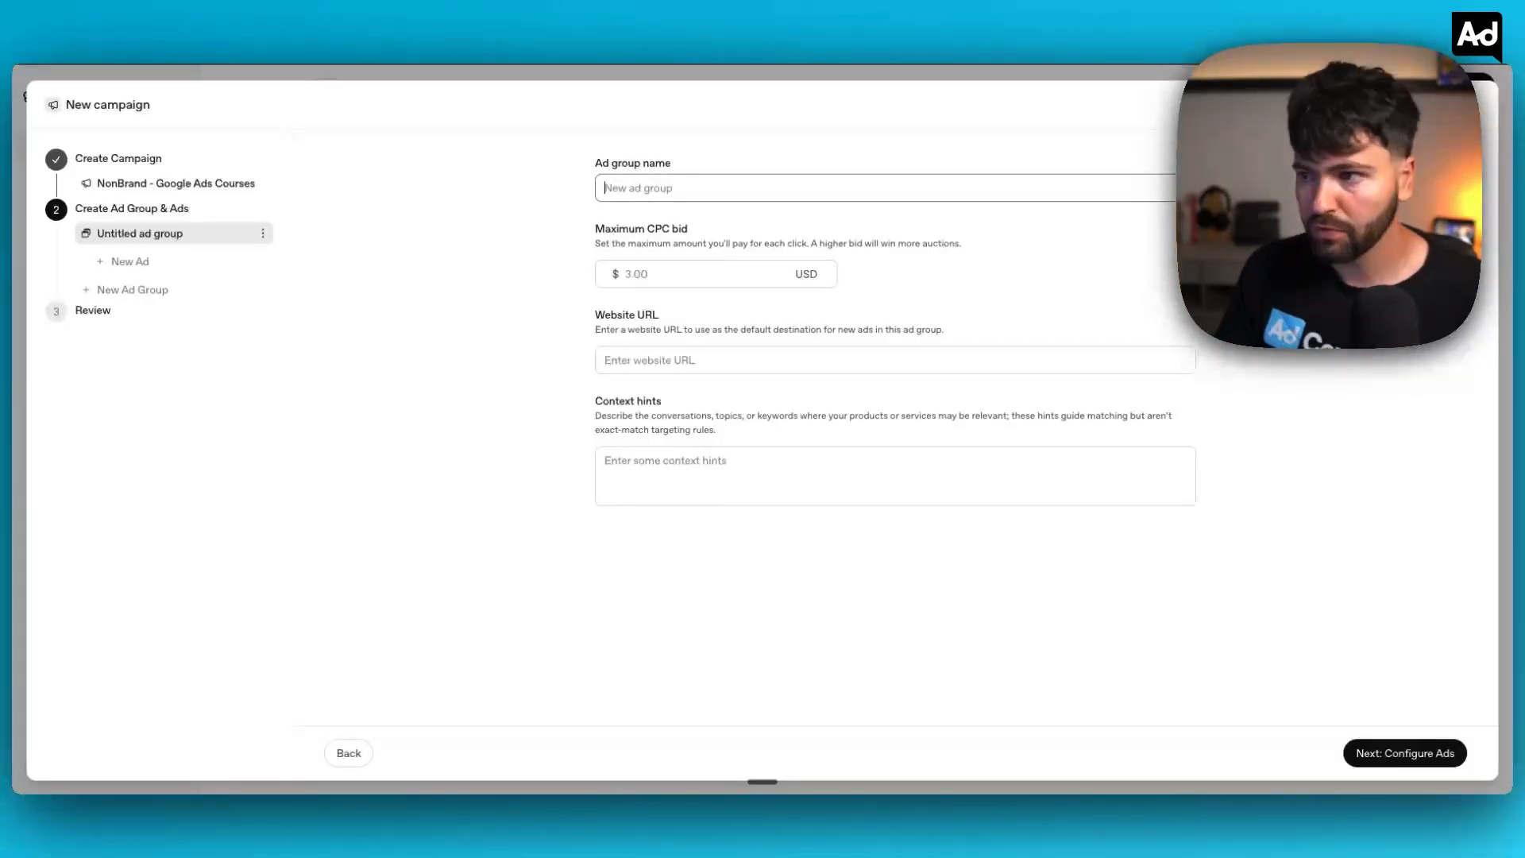
{"action": "type", "text": "Google Ads Courses"}
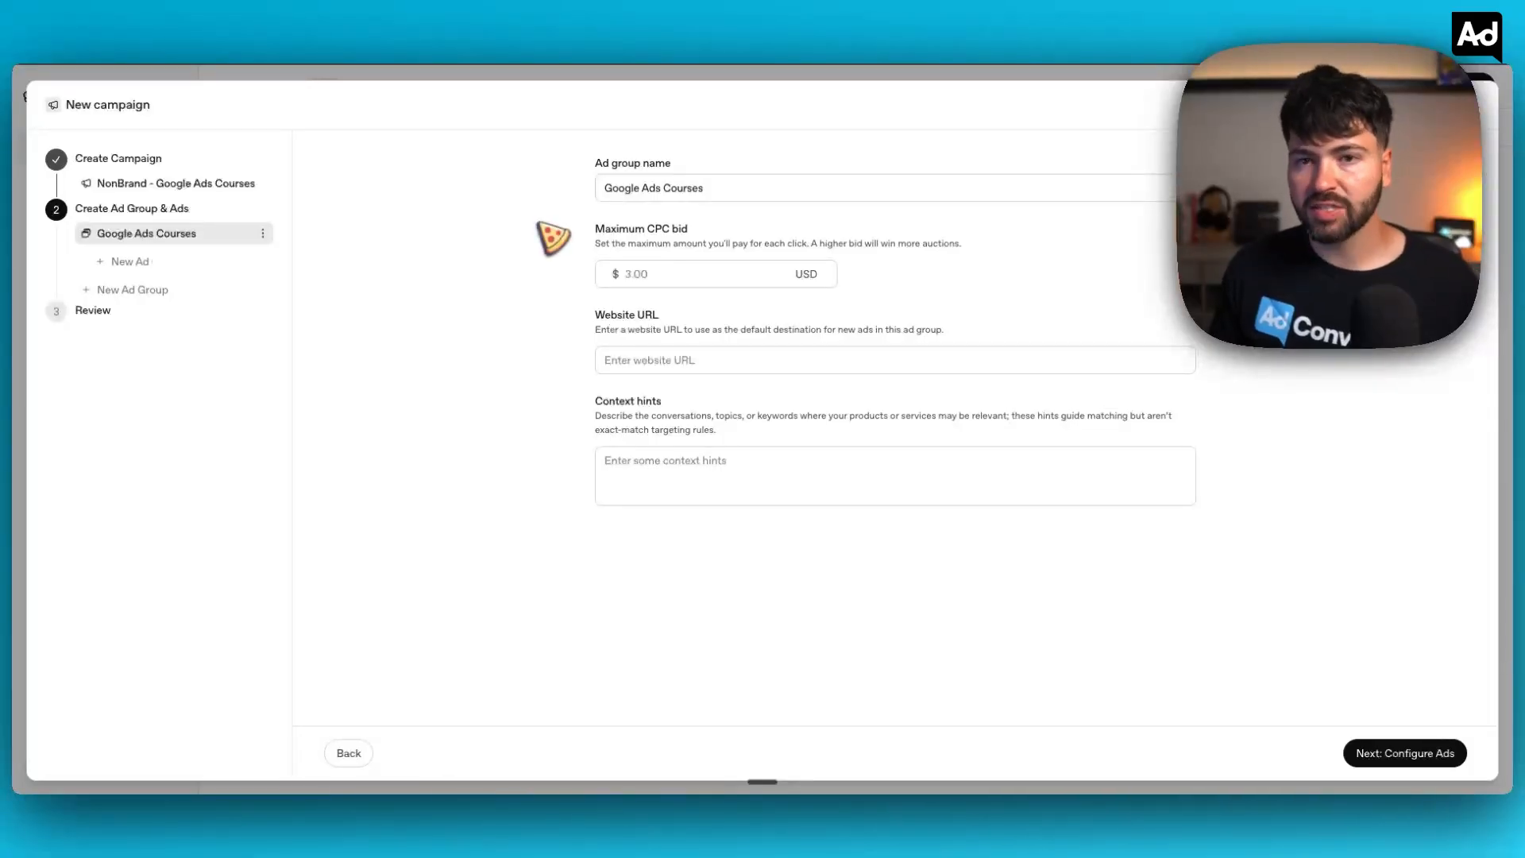
Look over the B2B Google Ads 101 course landing page on the AdConversion site, then return to the campaign form
{"action": "left_click", "coordinate": [982, 3]}
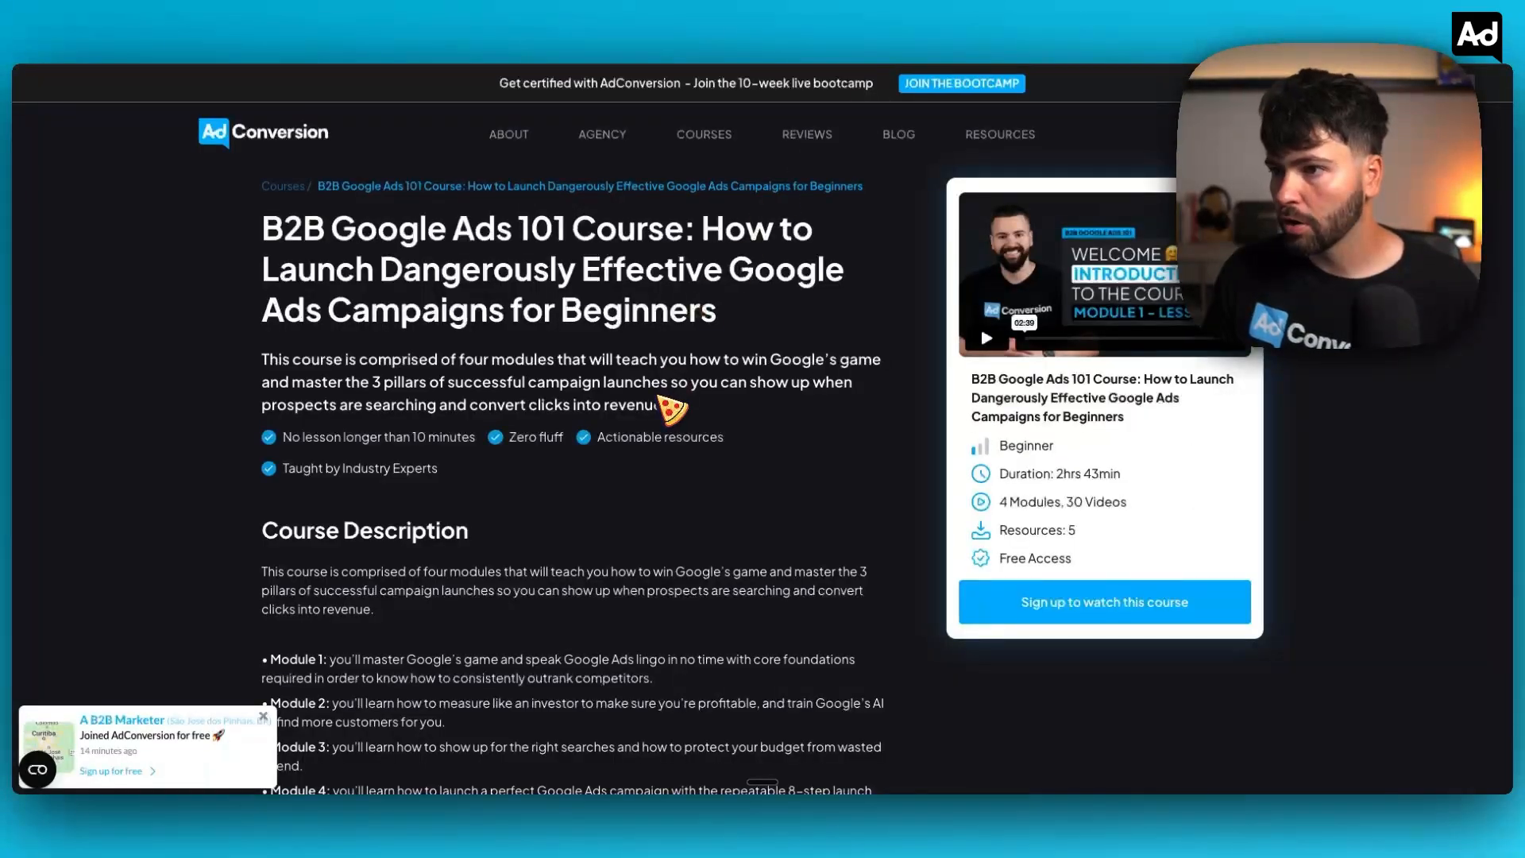
{"action": "scroll", "coordinate": [671, 404], "scroll_direction": "down", "scroll_amount": 1}
{"action": "scroll", "coordinate": [671, 405], "scroll_direction": "up", "scroll_amount": 1}
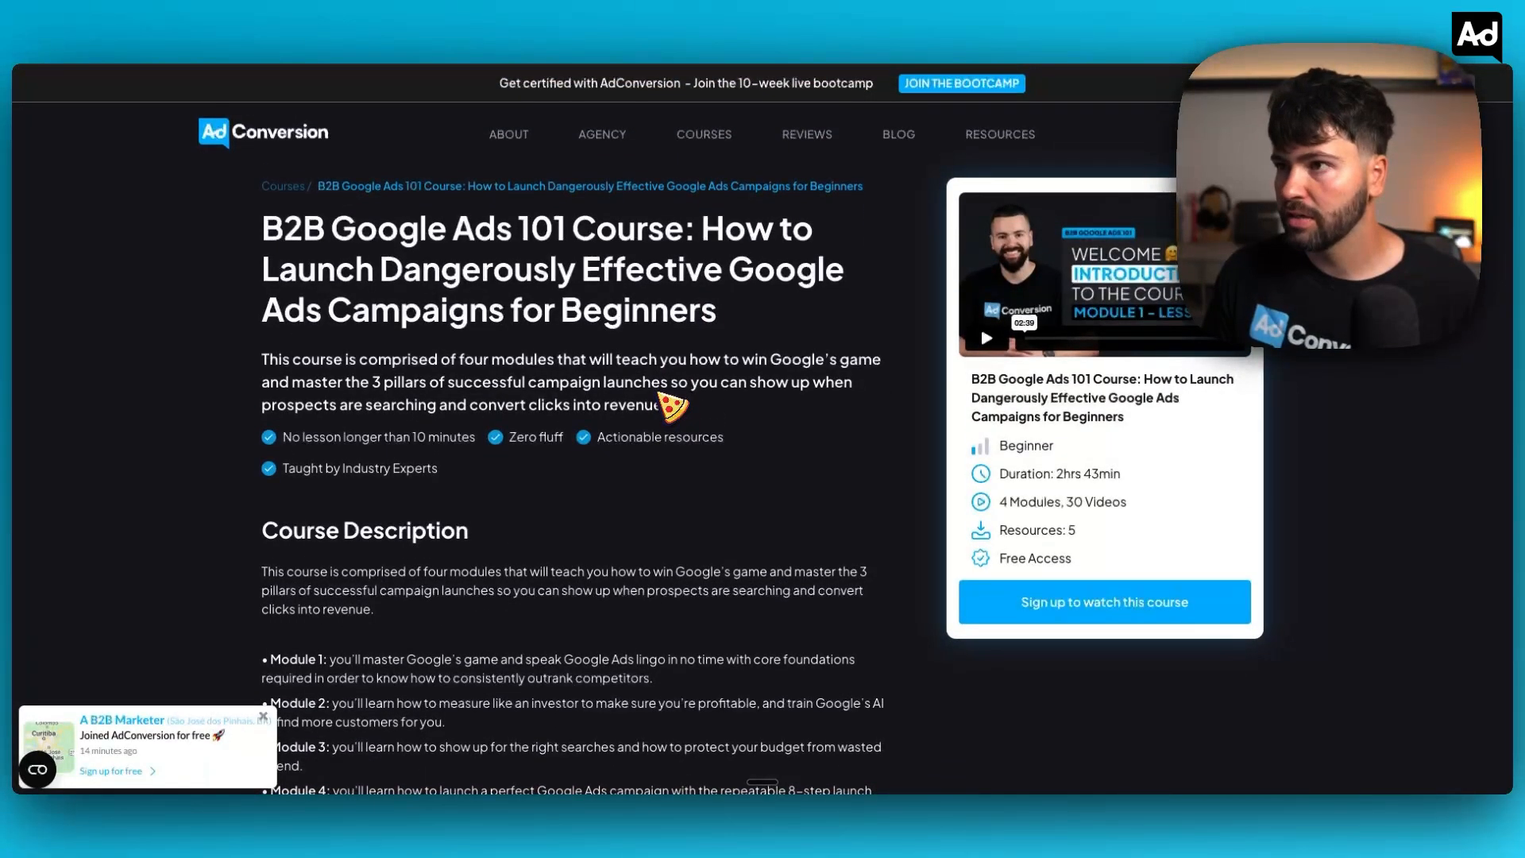
{"action": "key", "text": "ctrl+Tab"}
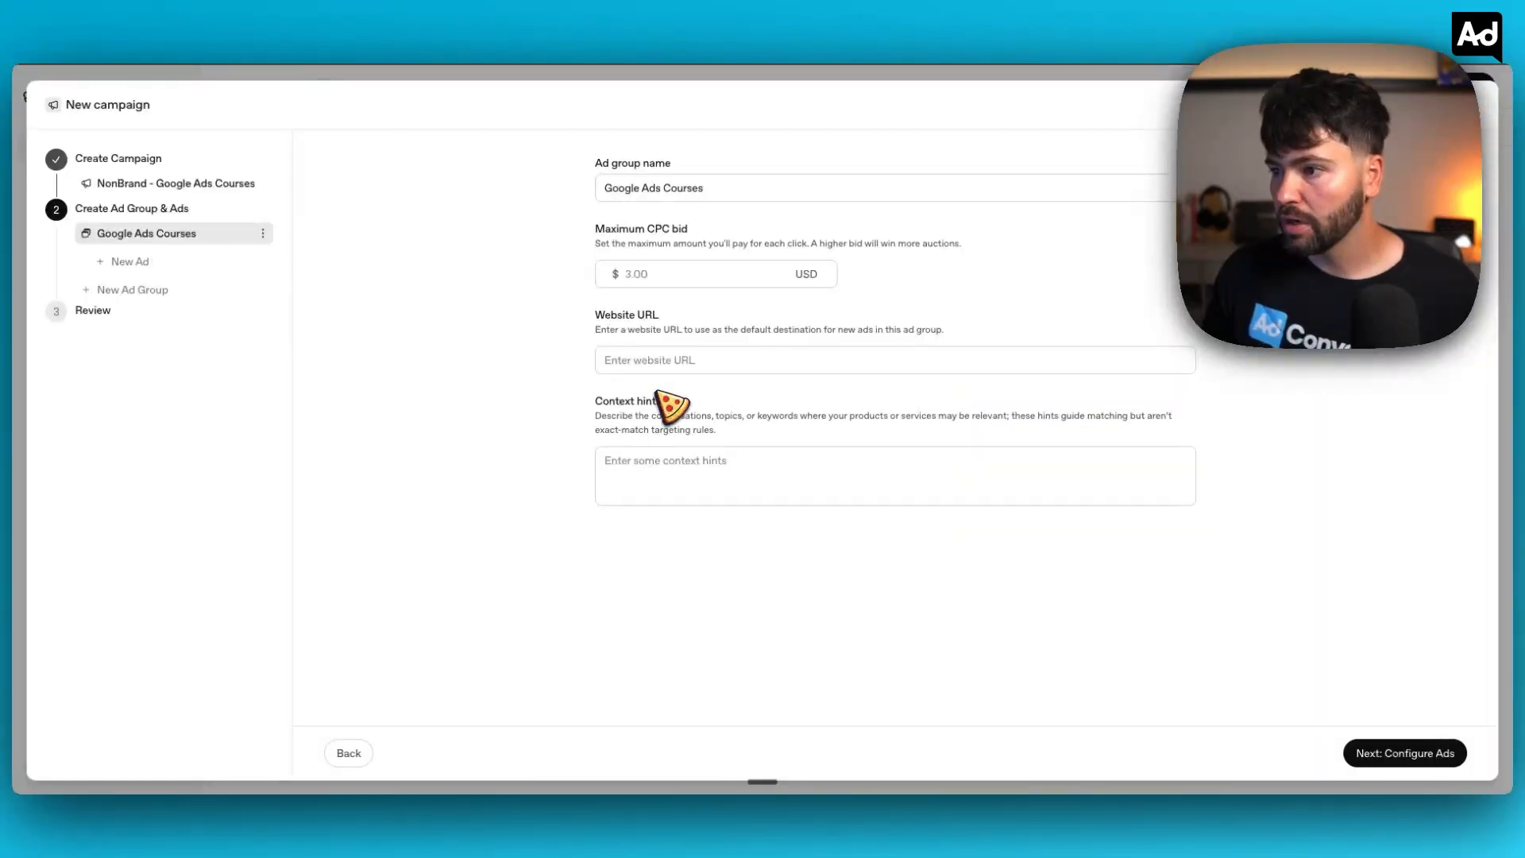
Set the ad group's maximum CPC bid to 3 USD
{"action": "left_click", "coordinate": [646, 278]}
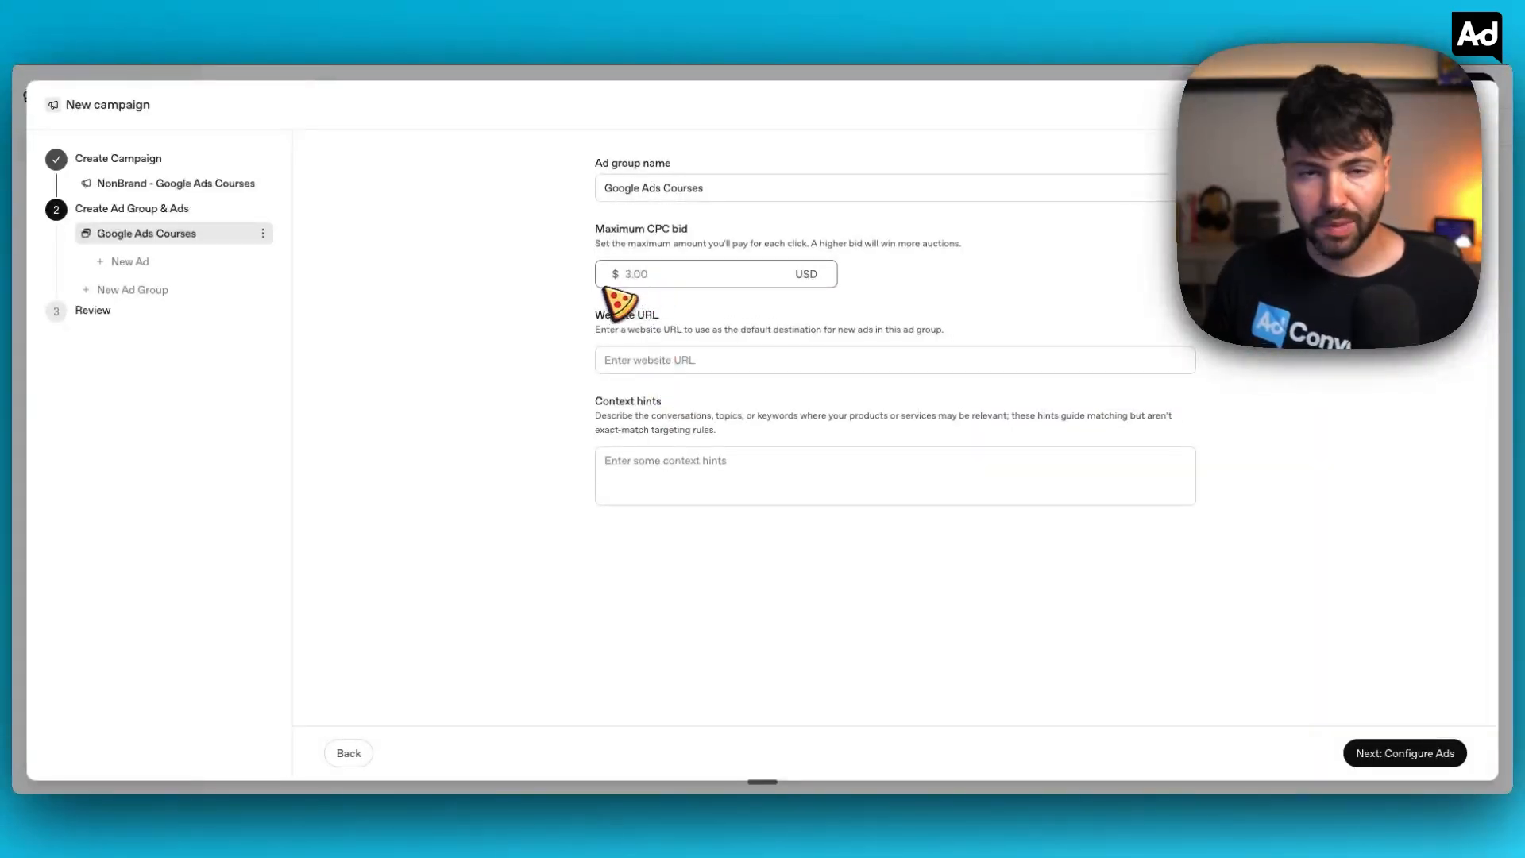
{"action": "type", "text": "1"}
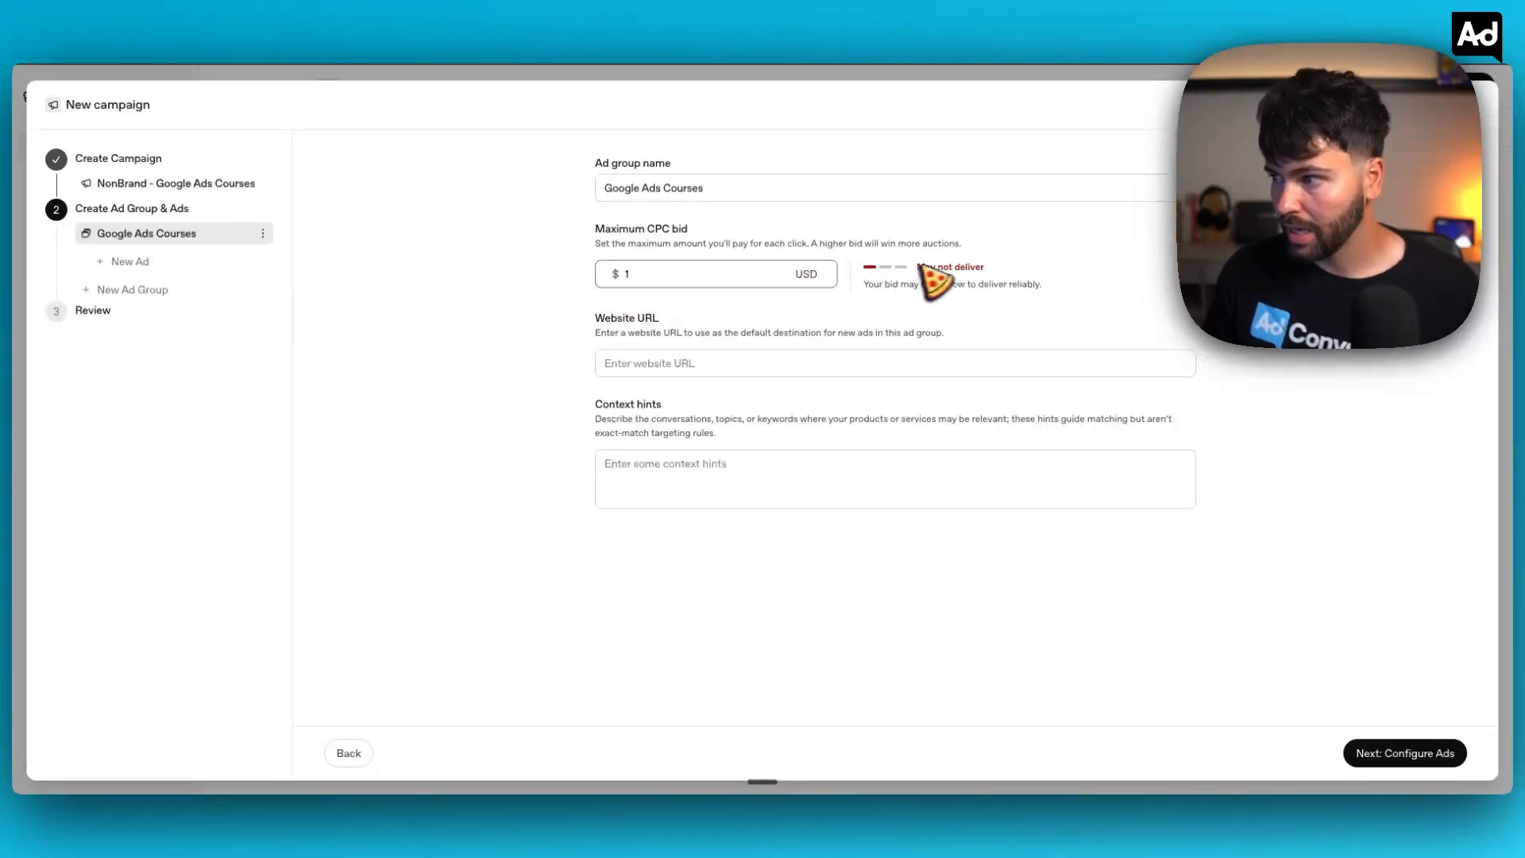
{"action": "key", "text": "BackSpace"}
{"action": "type", "text": "3"}
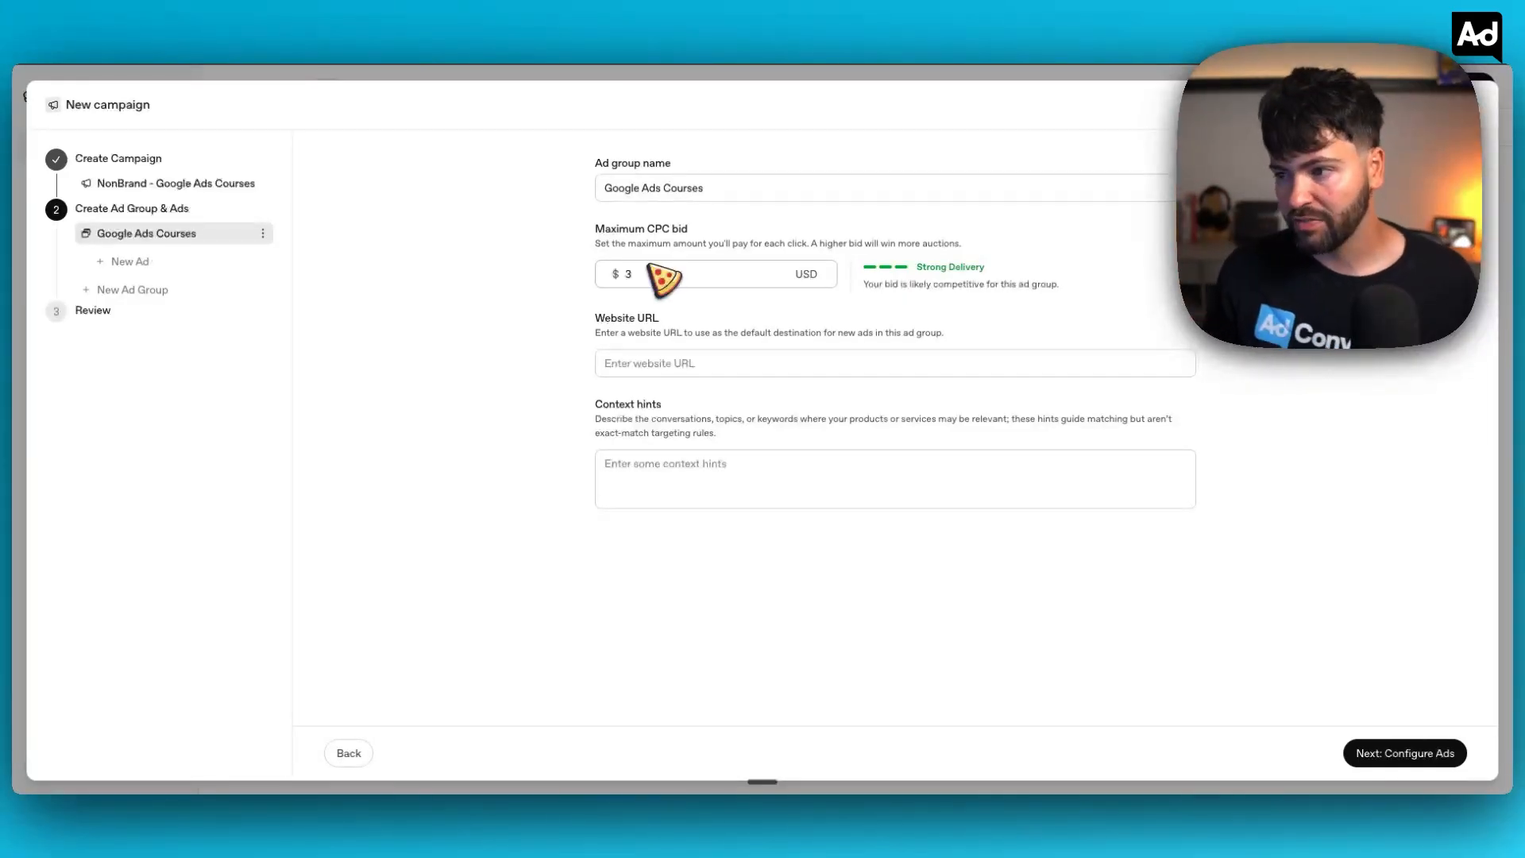
{"action": "left_click", "coordinate": [655, 363]}
{"action": "type", "text": "https://www.adconversion.com/course/b2b-google-ads-101-course"}
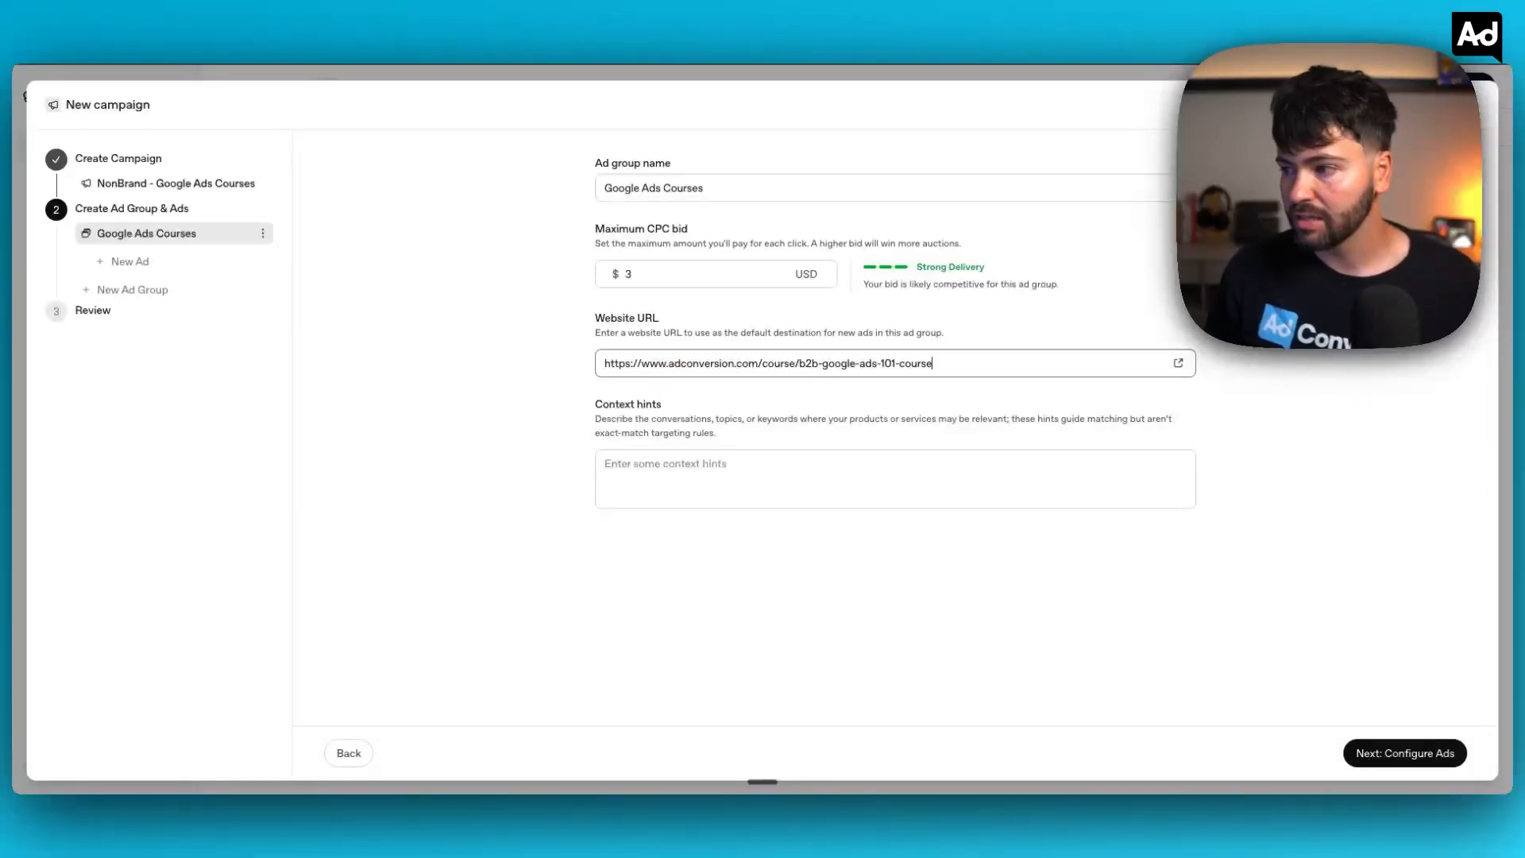
{"action": "key", "text": "ctrl+a"}
{"action": "type", "text": "https://www.adconversion.com/course/b2b-google-ads-101-course"}
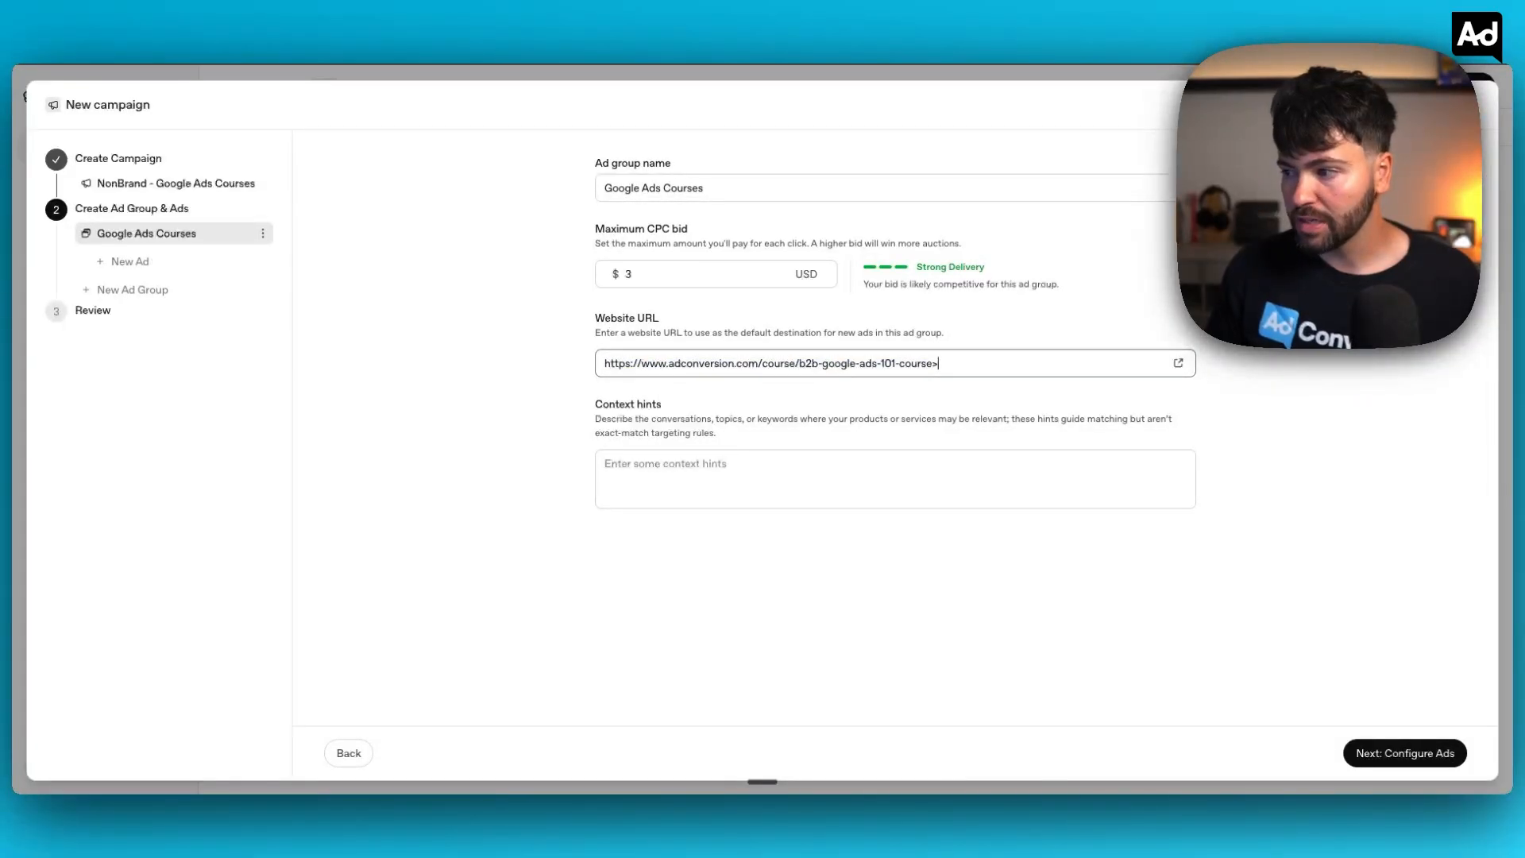
{"action": "key", "text": "BackSpace"}
{"action": "type", "text": "?utm_sour"}
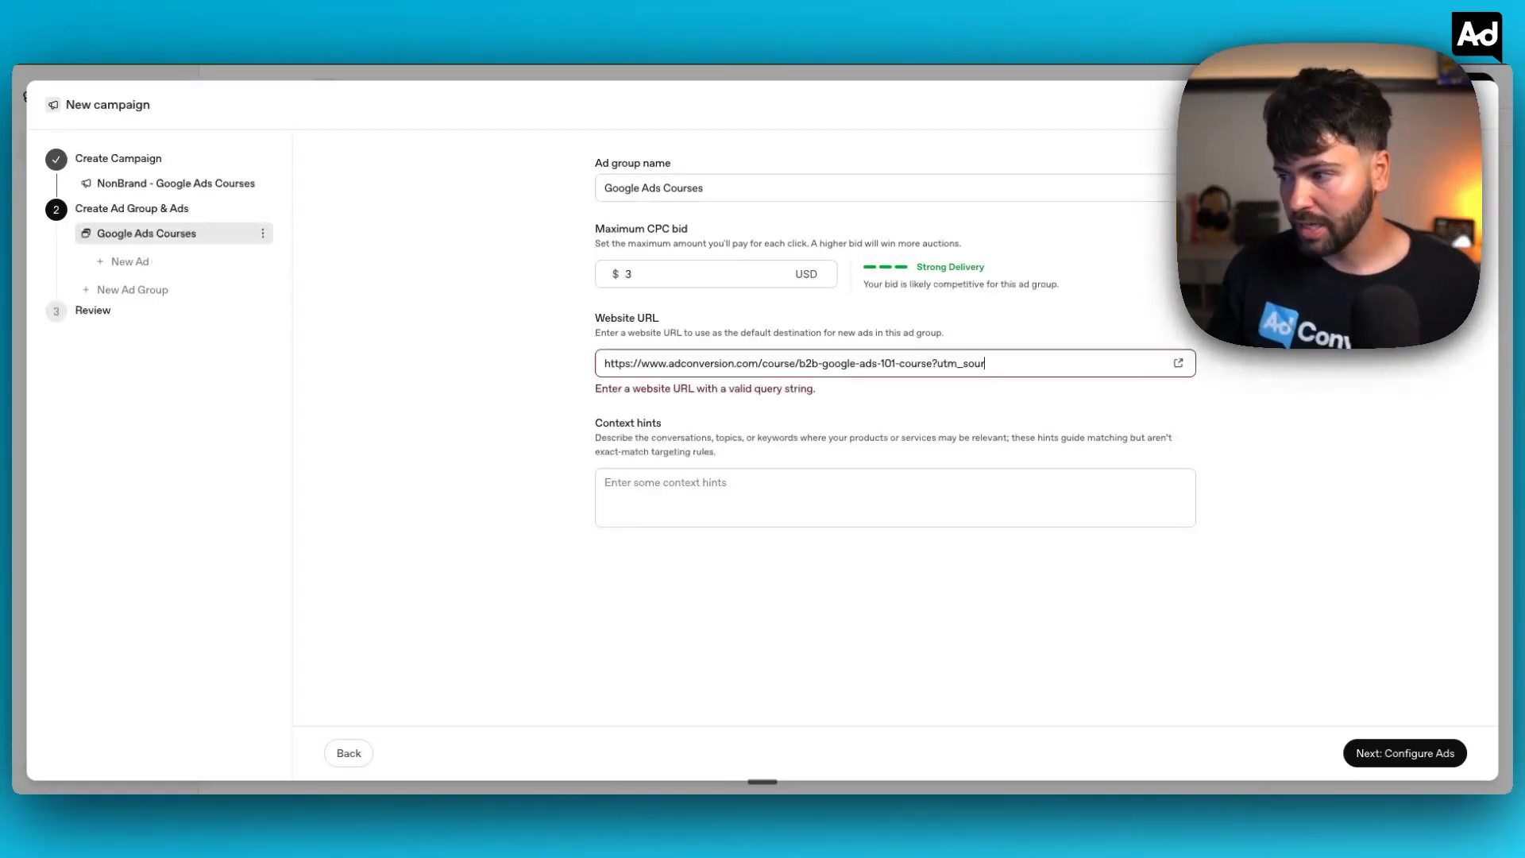
{"action": "type", "text": "ce=chatgpt"}
{"action": "key", "text": "ctrl+a"}
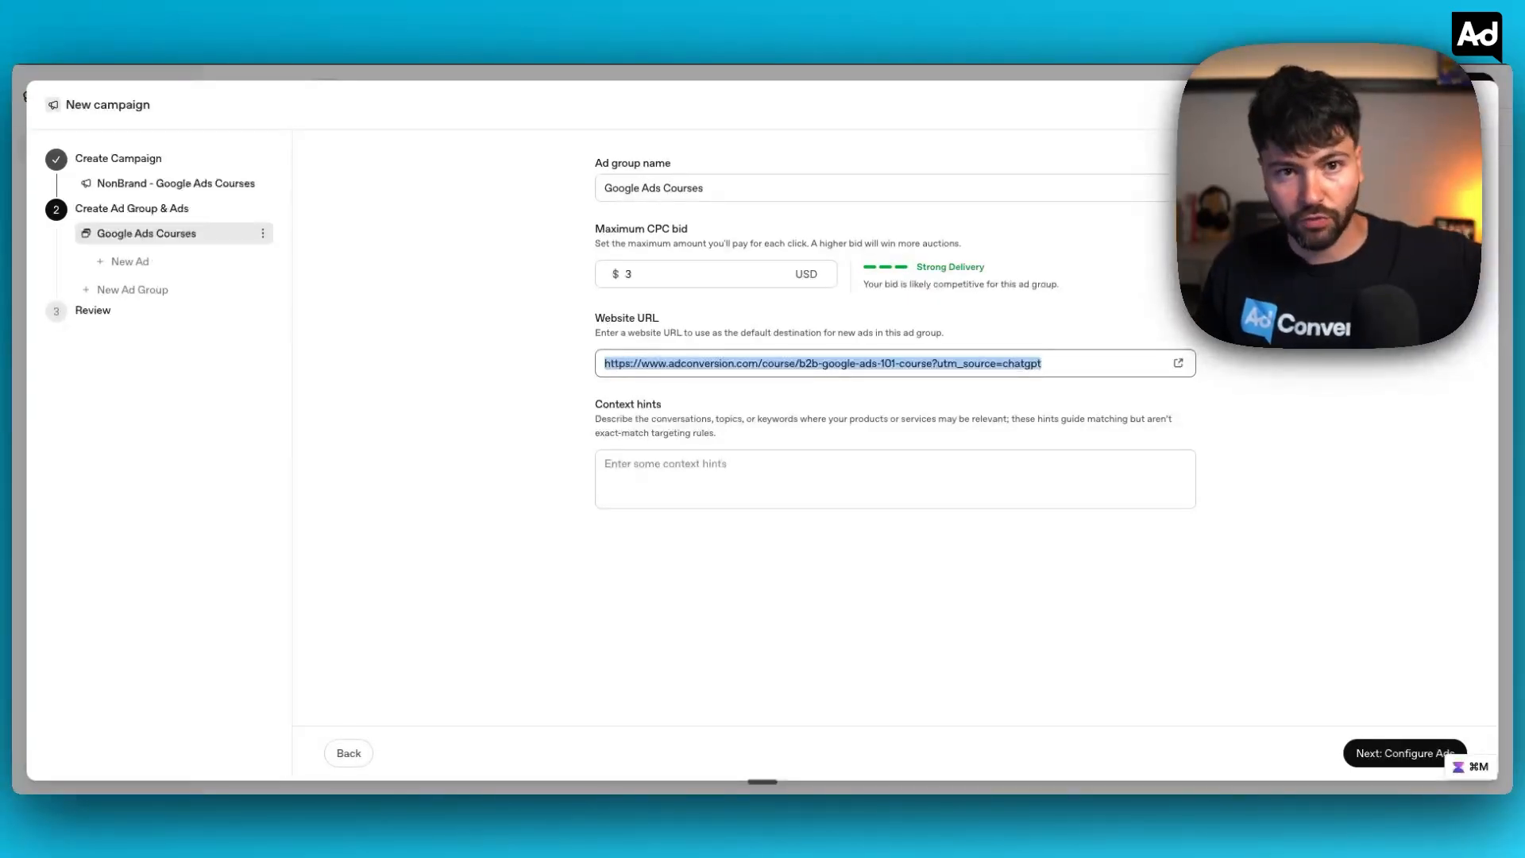
{"action": "left_click", "coordinate": [657, 365]}
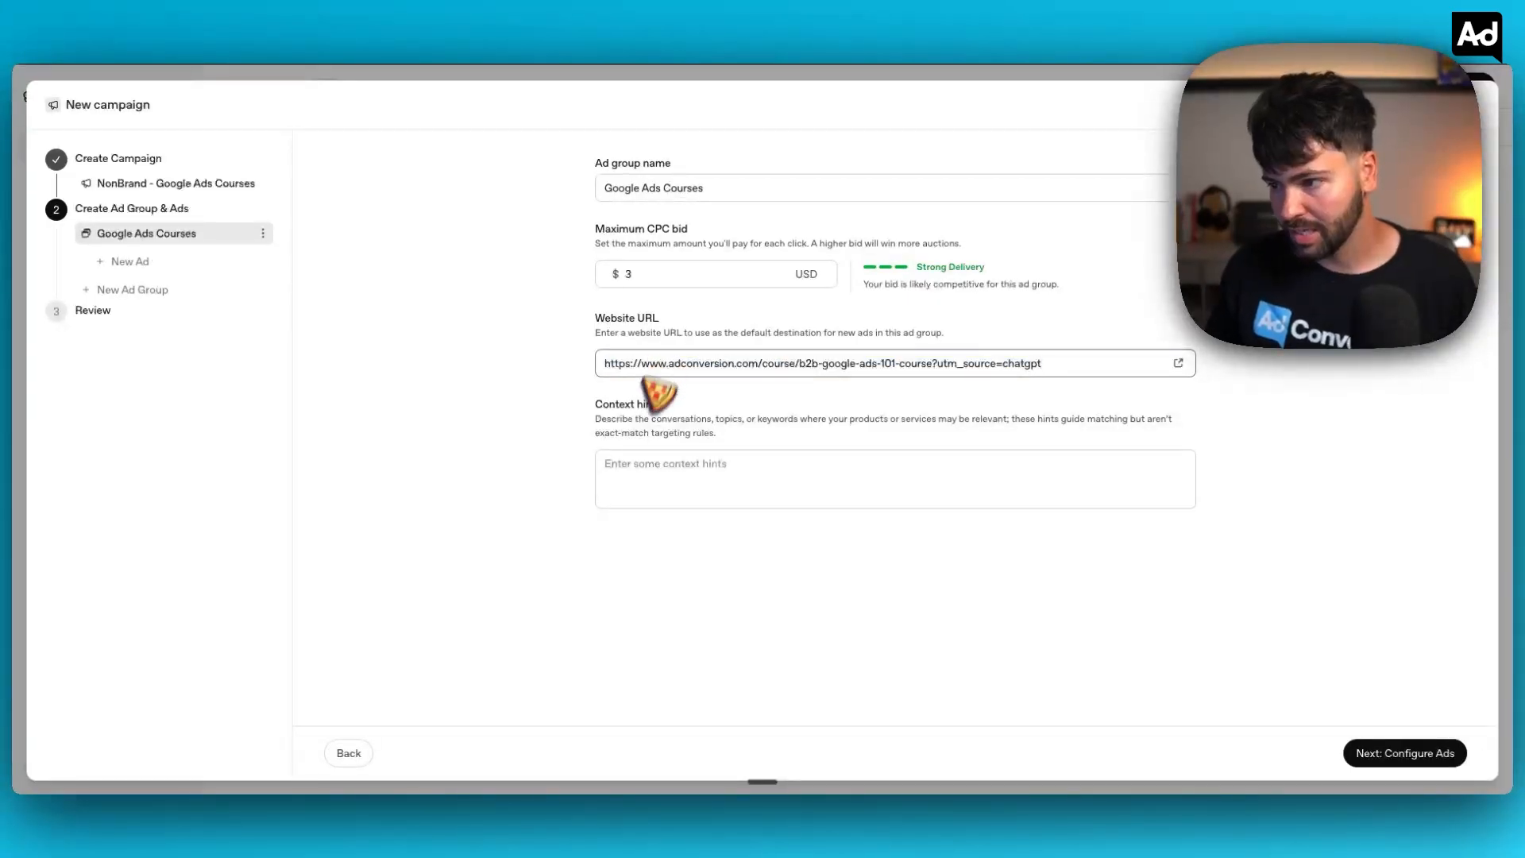
Enter "google ads courses" as the ad group's context hints
{"action": "left_click_drag", "start_coordinate": [643, 417], "coordinate": [715, 443]}
{"action": "left_click", "coordinate": [708, 436]}
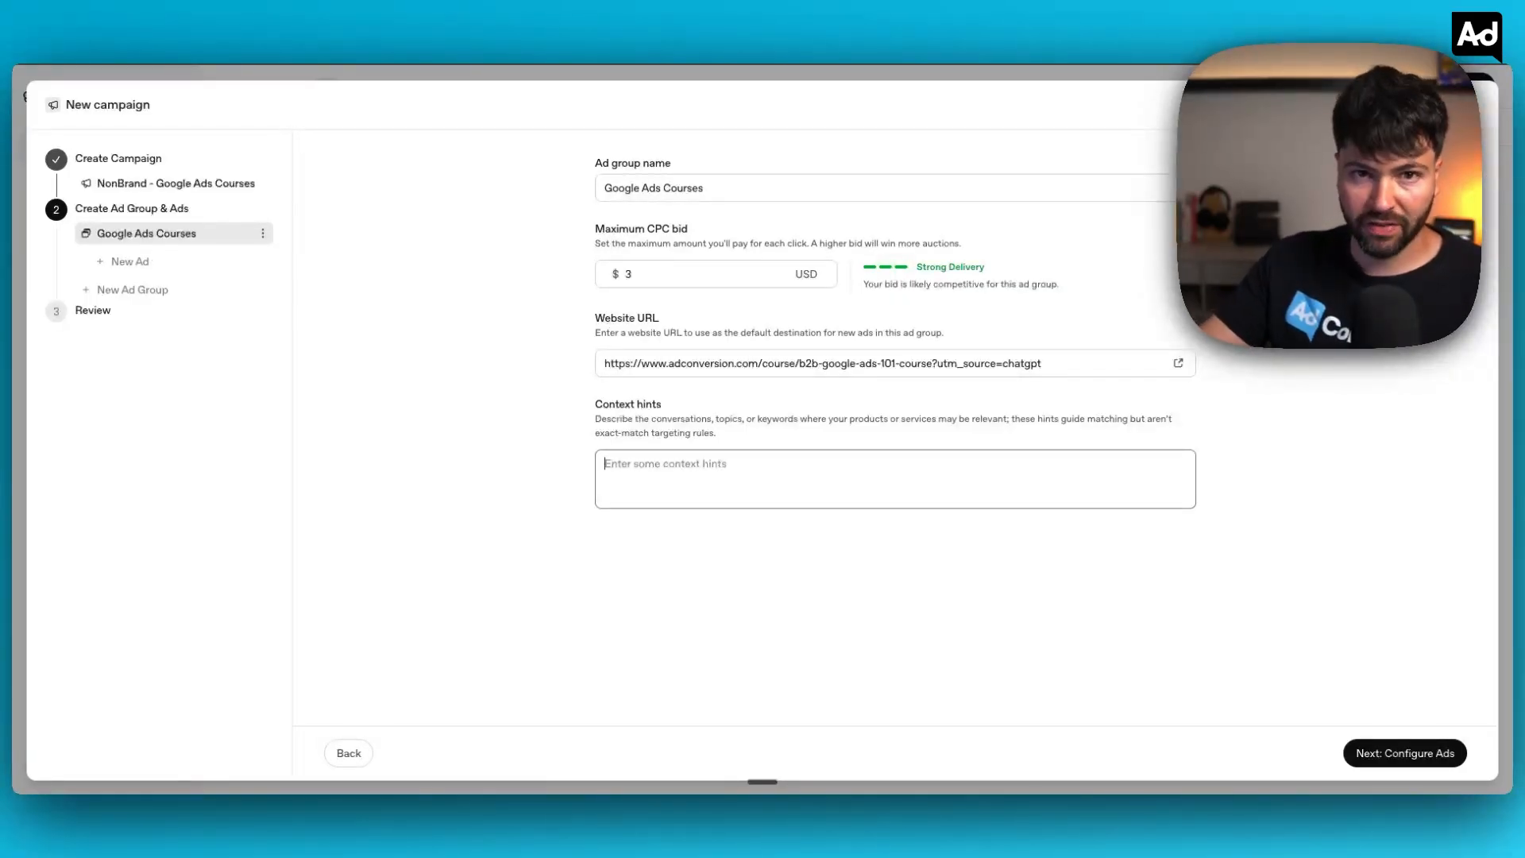
{"action": "type", "text": "go"}
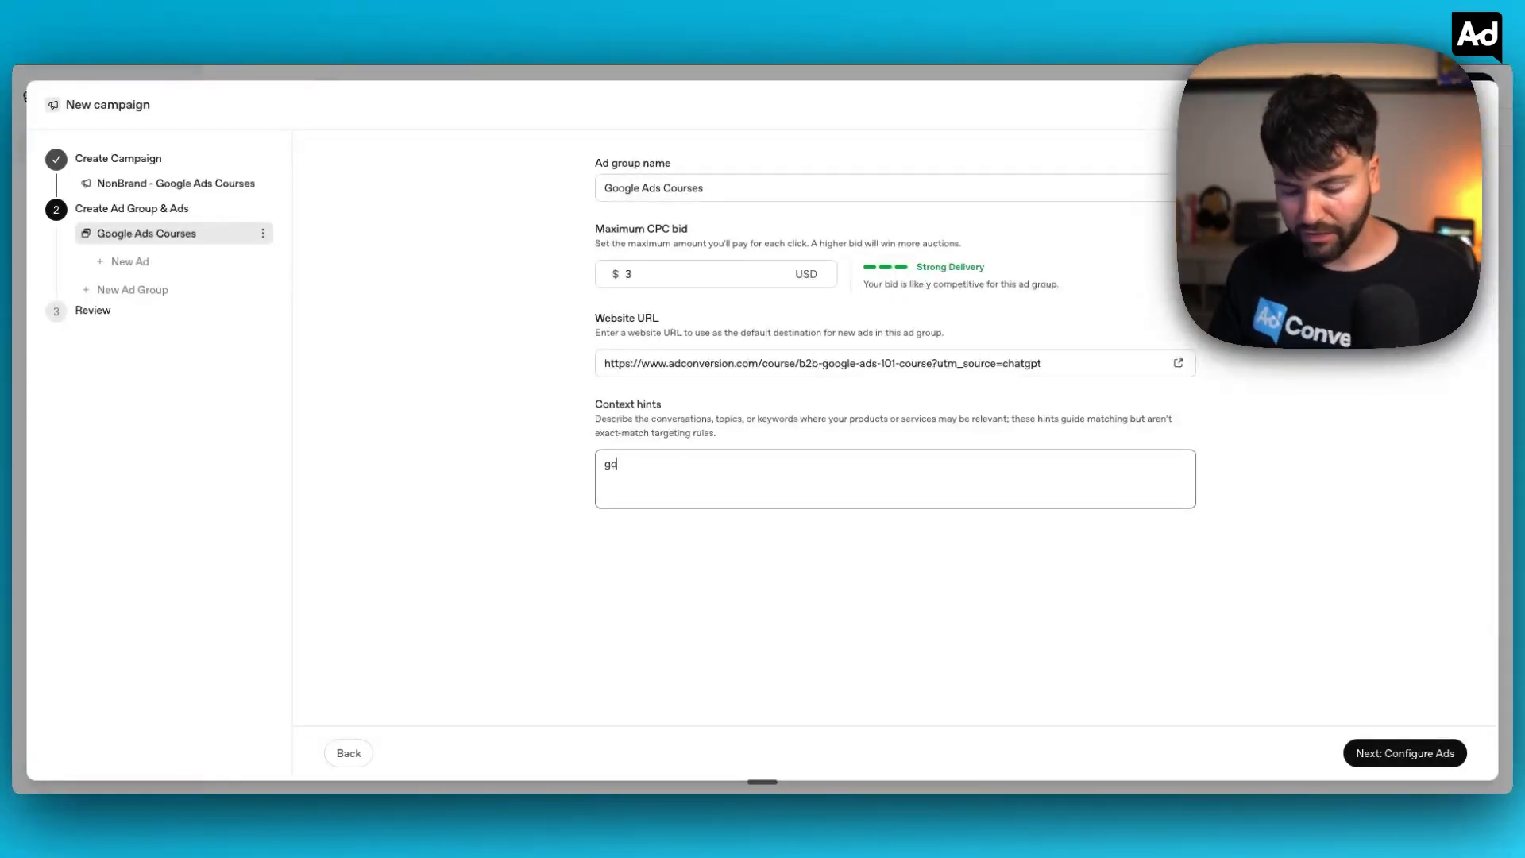
{"action": "type", "text": "ogle ads courses"}
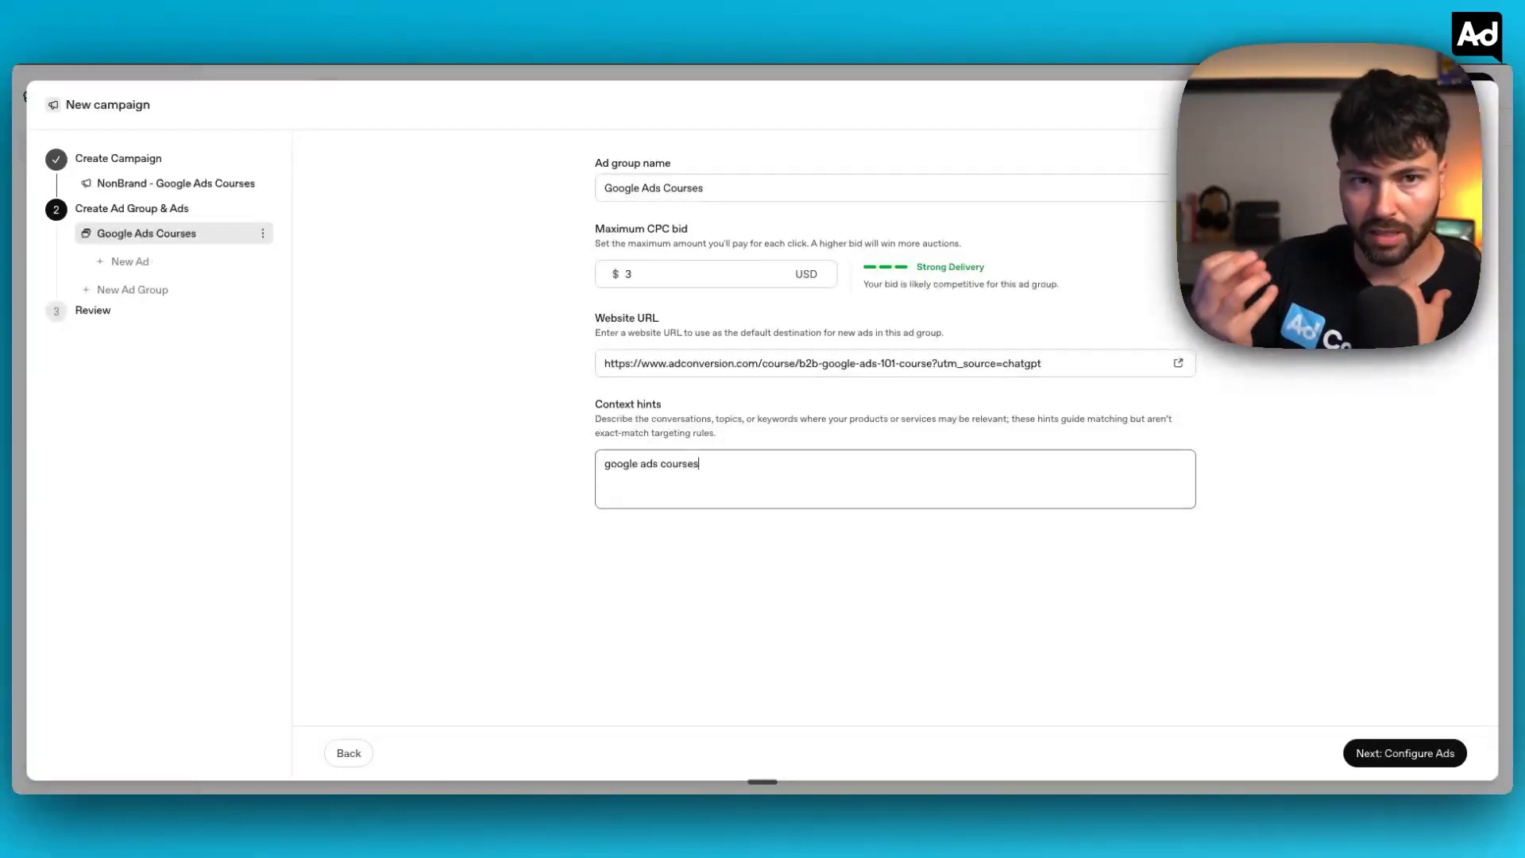
{"action": "key", "text": "BackSpace"}
{"action": "key", "text": "BackSpace"}
{"action": "key", "text": "BackSpace"}
{"action": "key", "text": "BackSpace"}
{"action": "key", "text": "BackSpace"}
{"action": "key", "text": "BackSpace"}
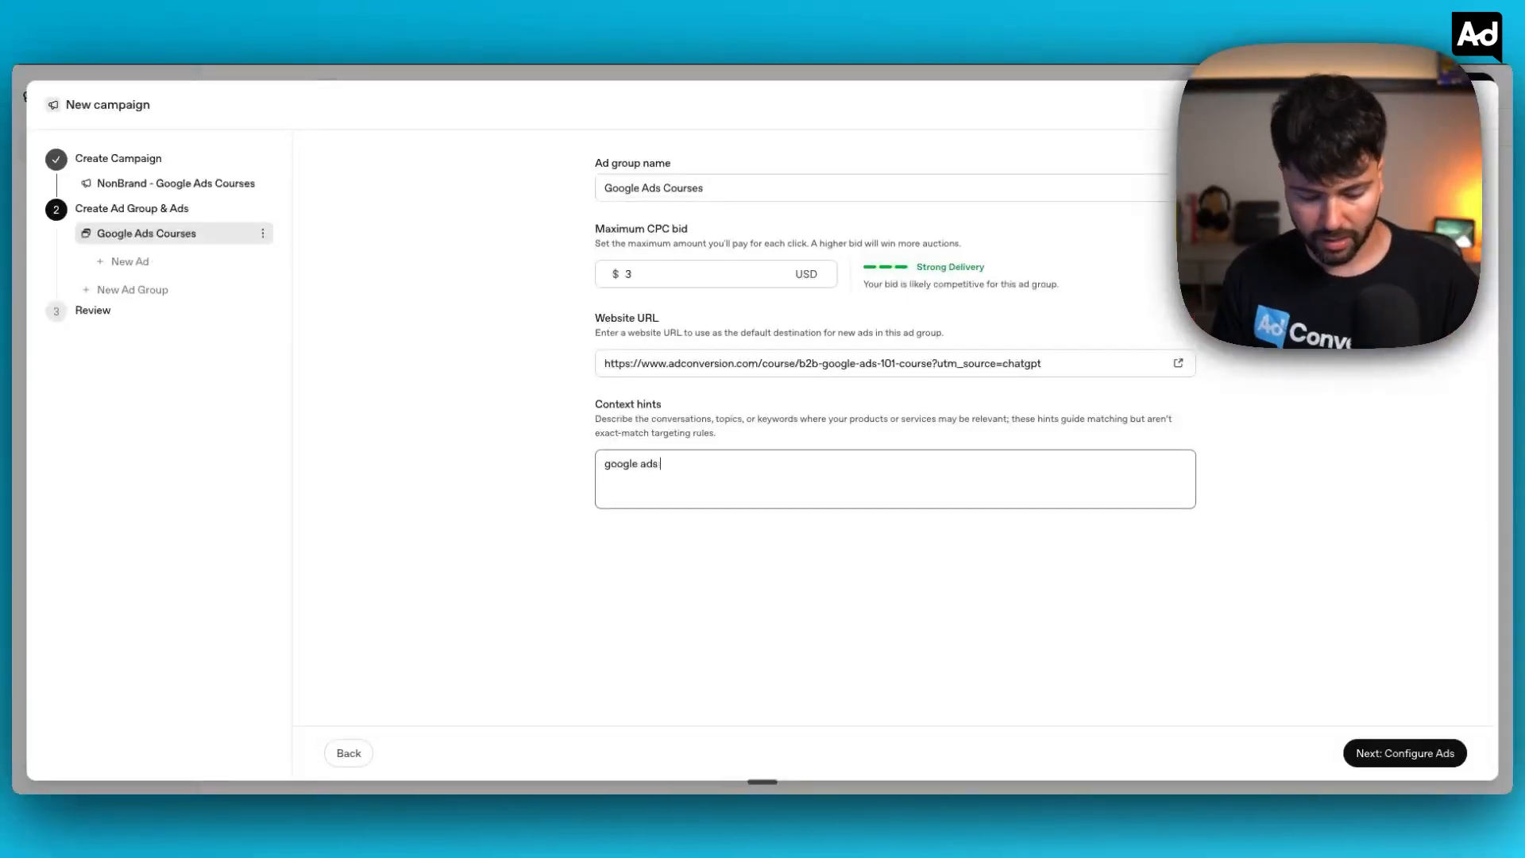
{"action": "type", "text": "courses"}
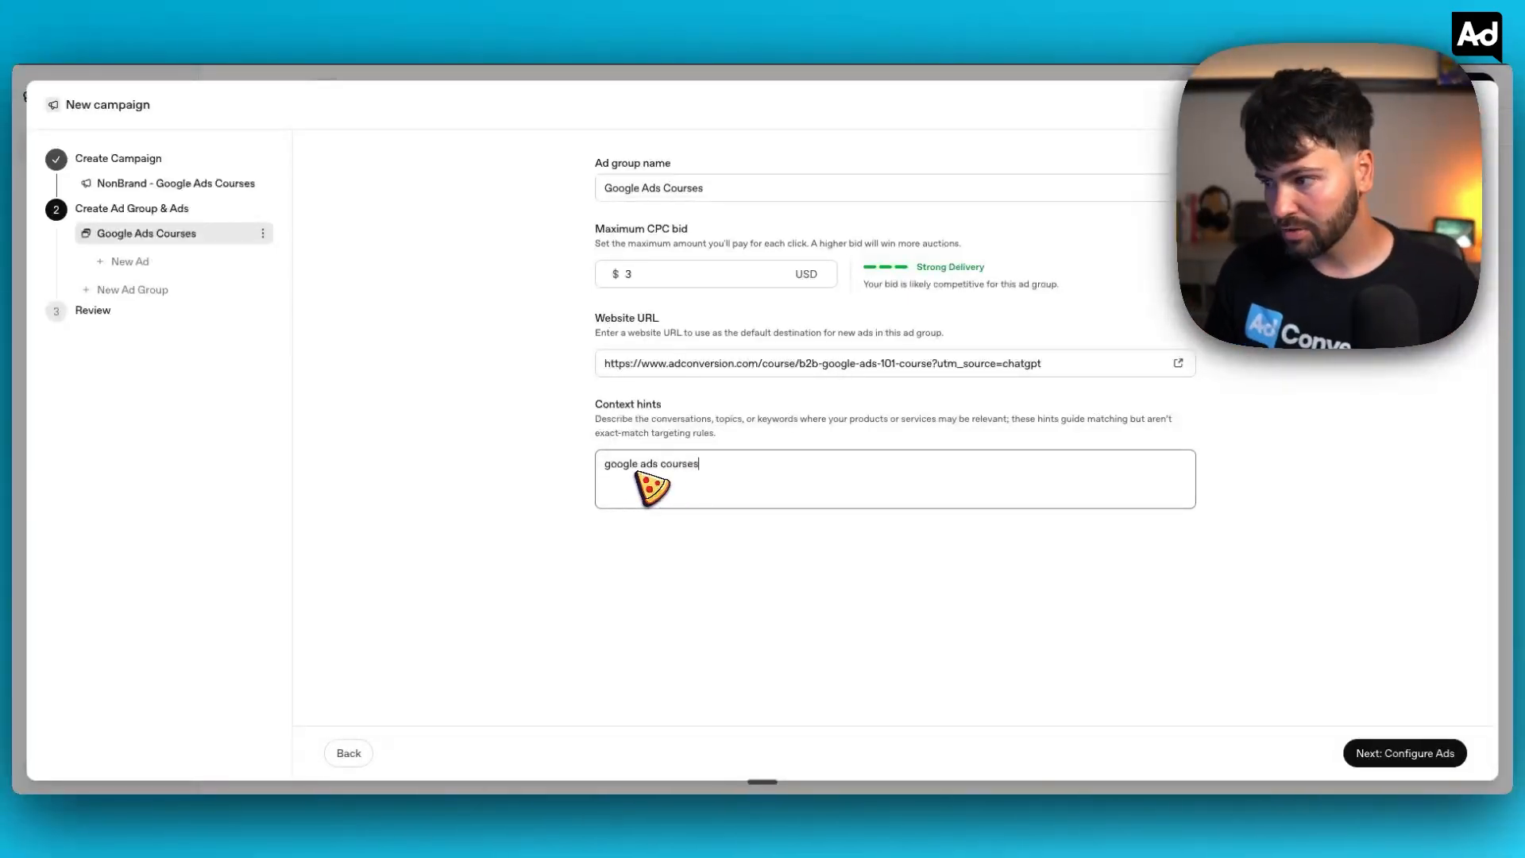
{"action": "type", "text": ", co"}
{"action": "key", "text": "BackSpace"}
{"action": "key", "text": "BackSpace"}
{"action": "key", "text": "BackSpace"}
{"action": "key", "text": "BackSpace"}
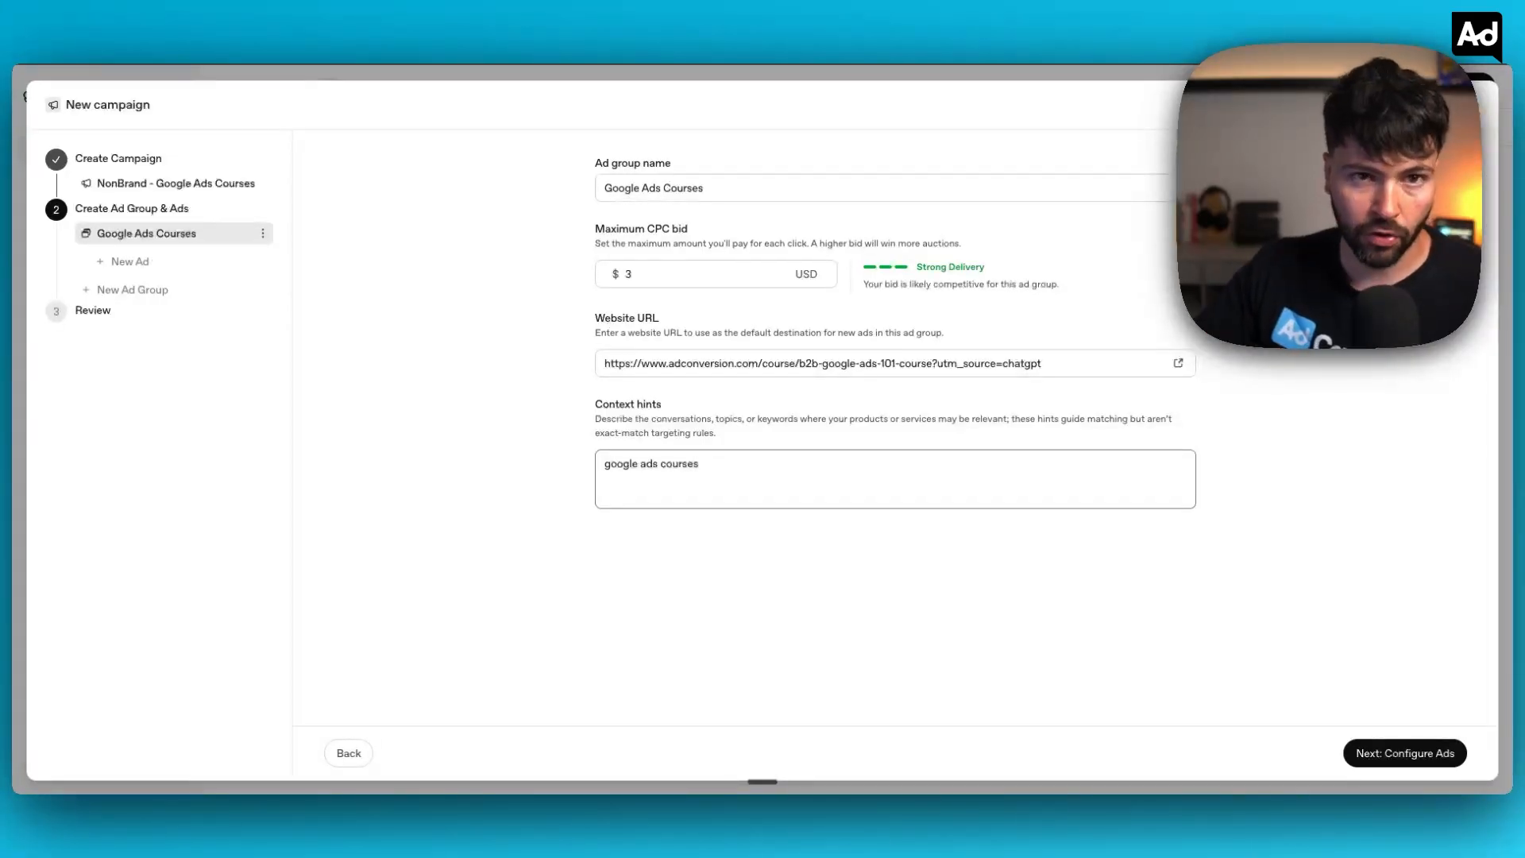
Continue to the ad configuration for the Google Ads Courses ad group, then examine the sponsored ad example in OpenAI's website video
{"action": "left_click", "coordinate": [1391, 761]}
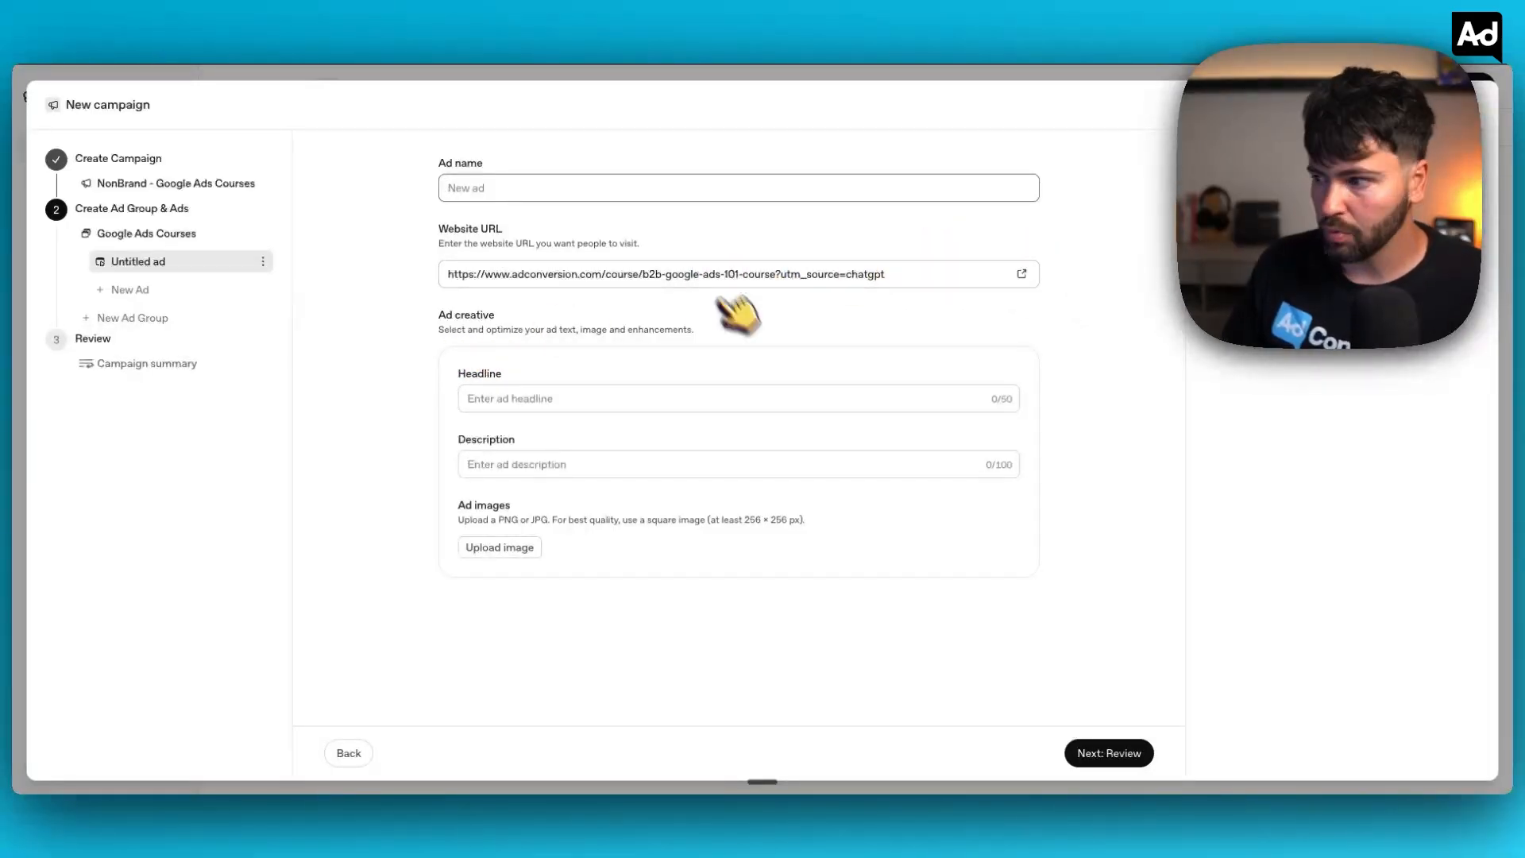
{"action": "left_click", "coordinate": [999, 401]}
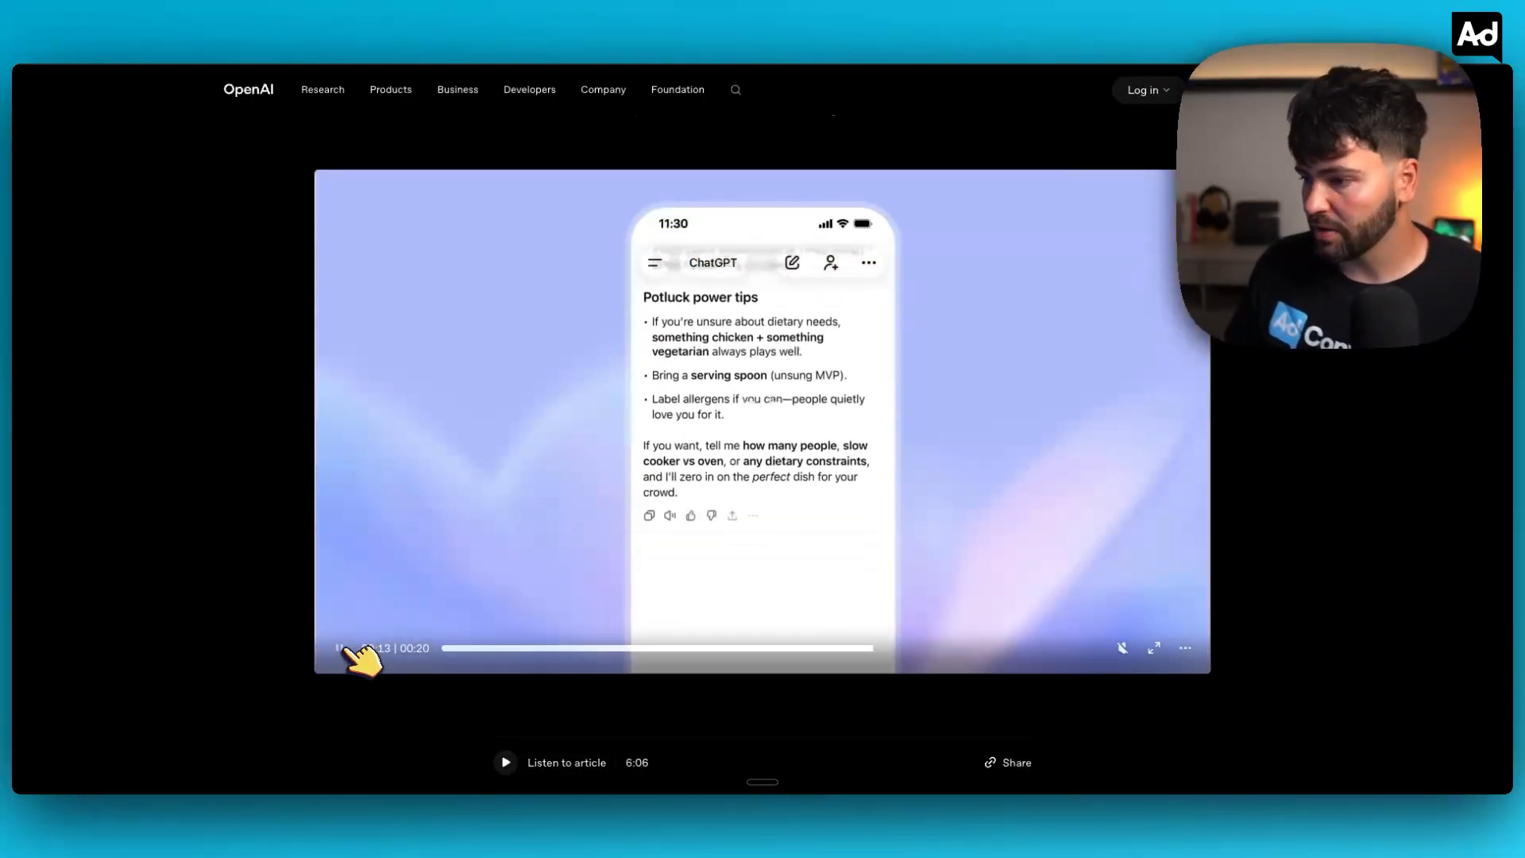
{"action": "left_click", "coordinate": [344, 647]}
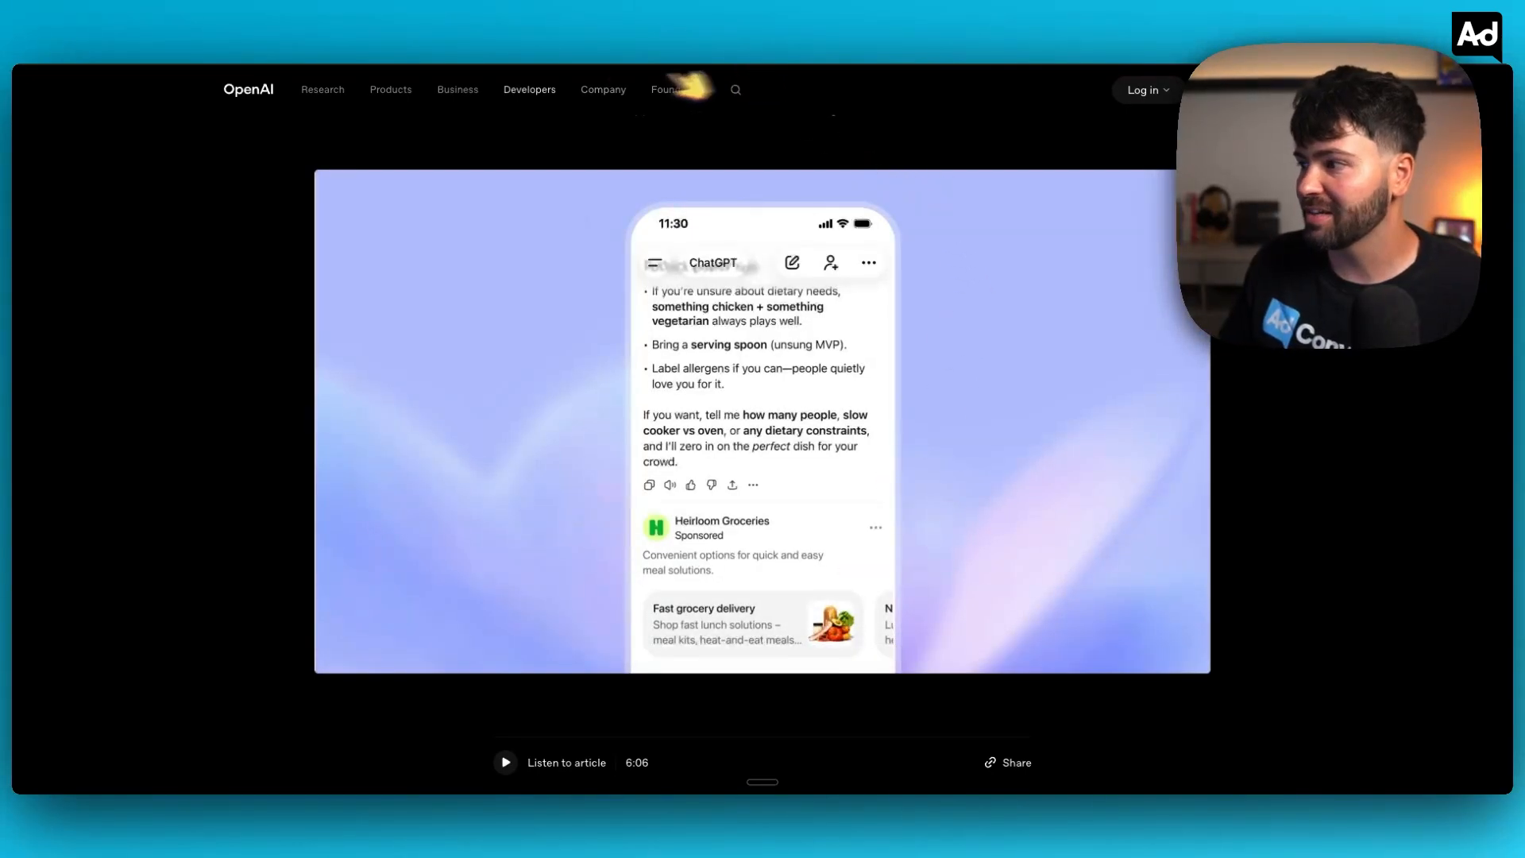
{"action": "mouse_move", "coordinate": [532, 88]}
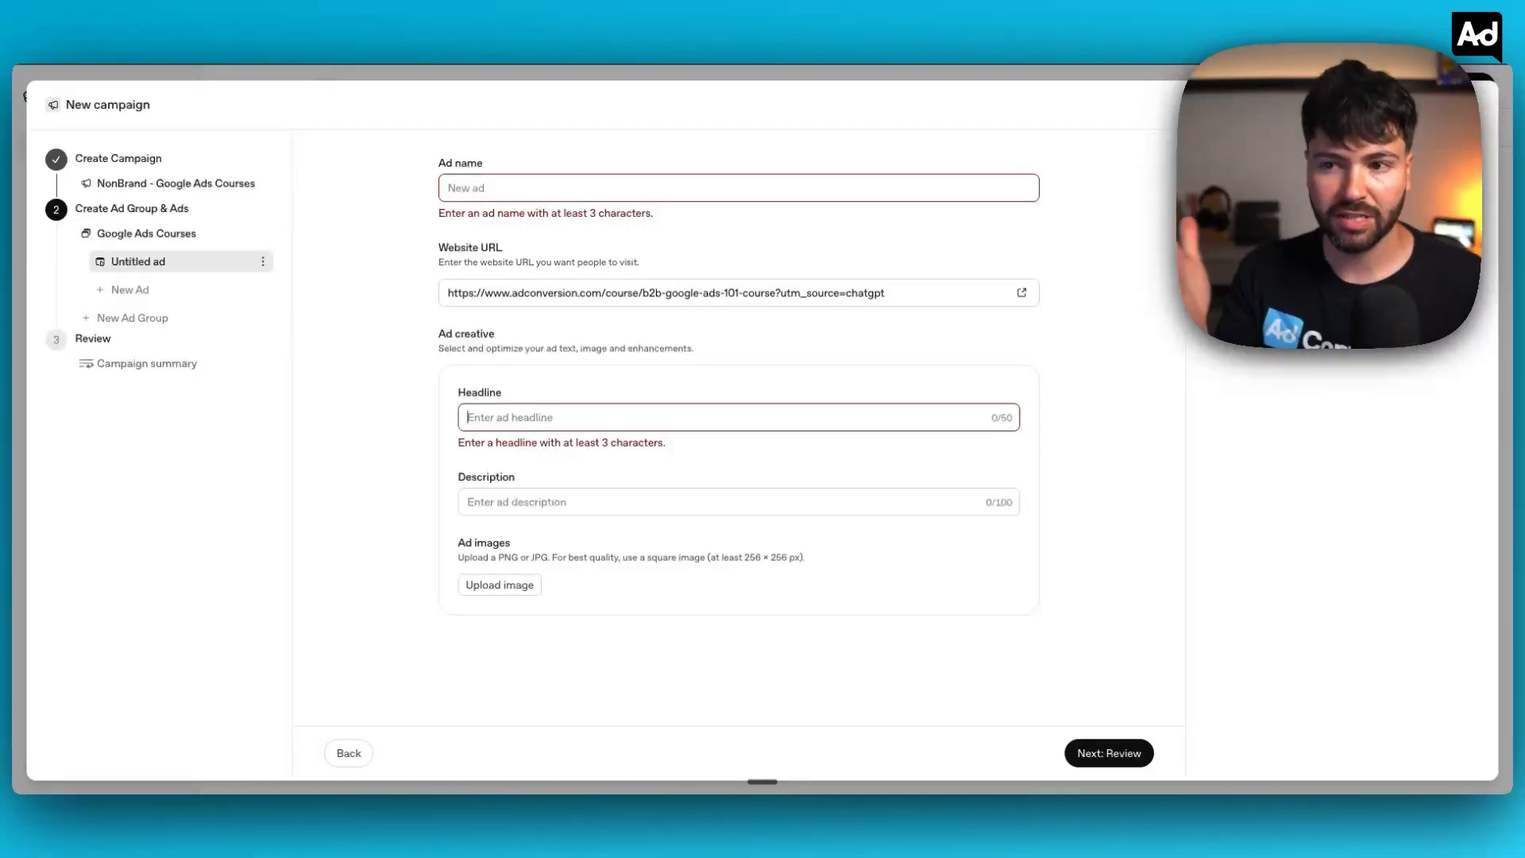
Add a second ad group to the campaign, then close the creation wizard and discard the draft campaign
{"action": "left_click", "coordinate": [131, 317]}
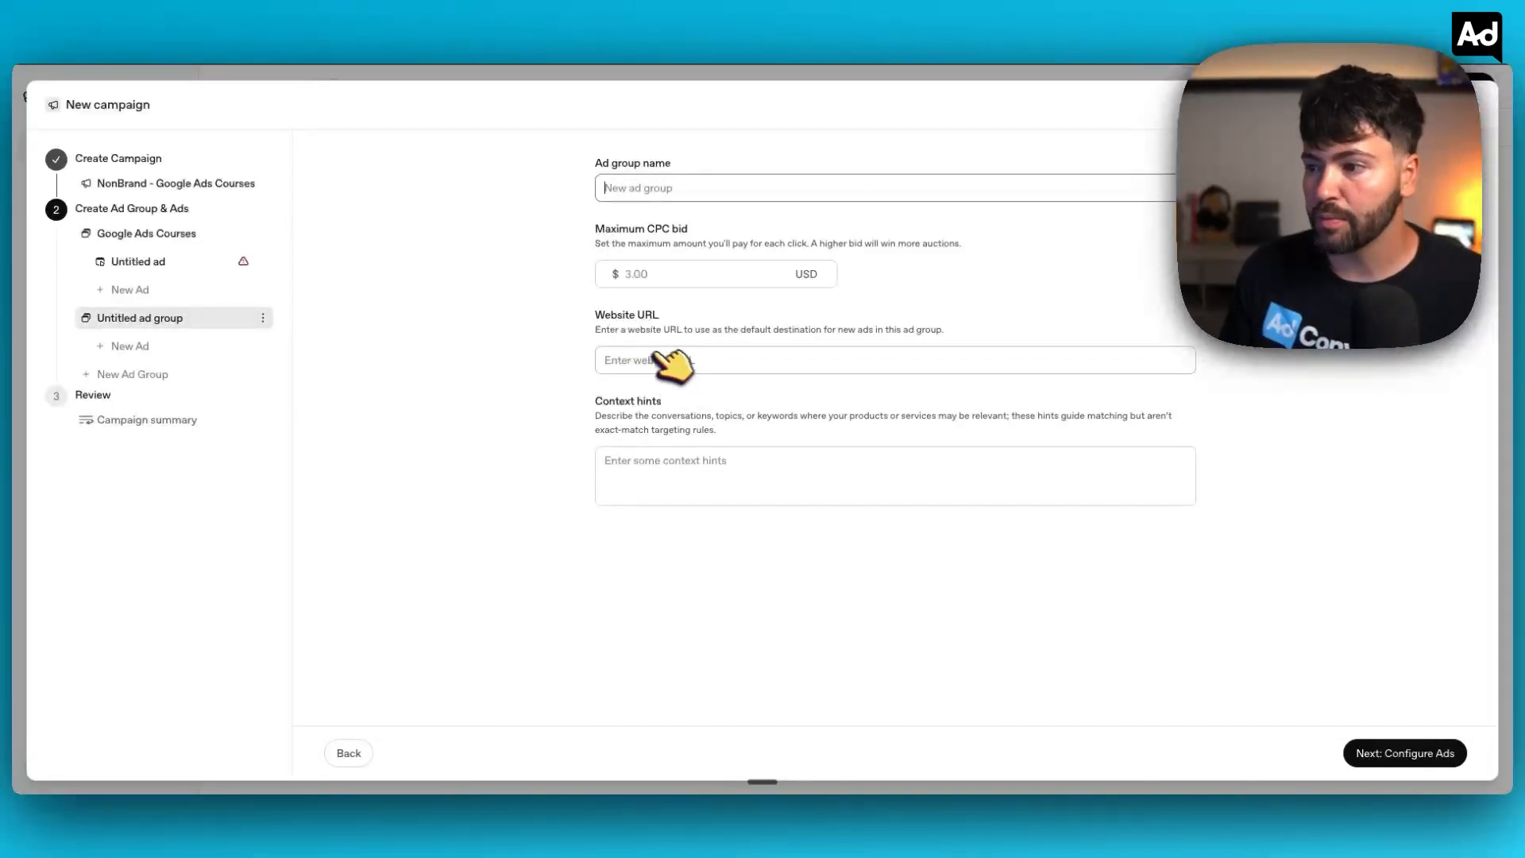
{"action": "left_click", "coordinate": [1481, 89]}
{"action": "left_click", "coordinate": [873, 473]}
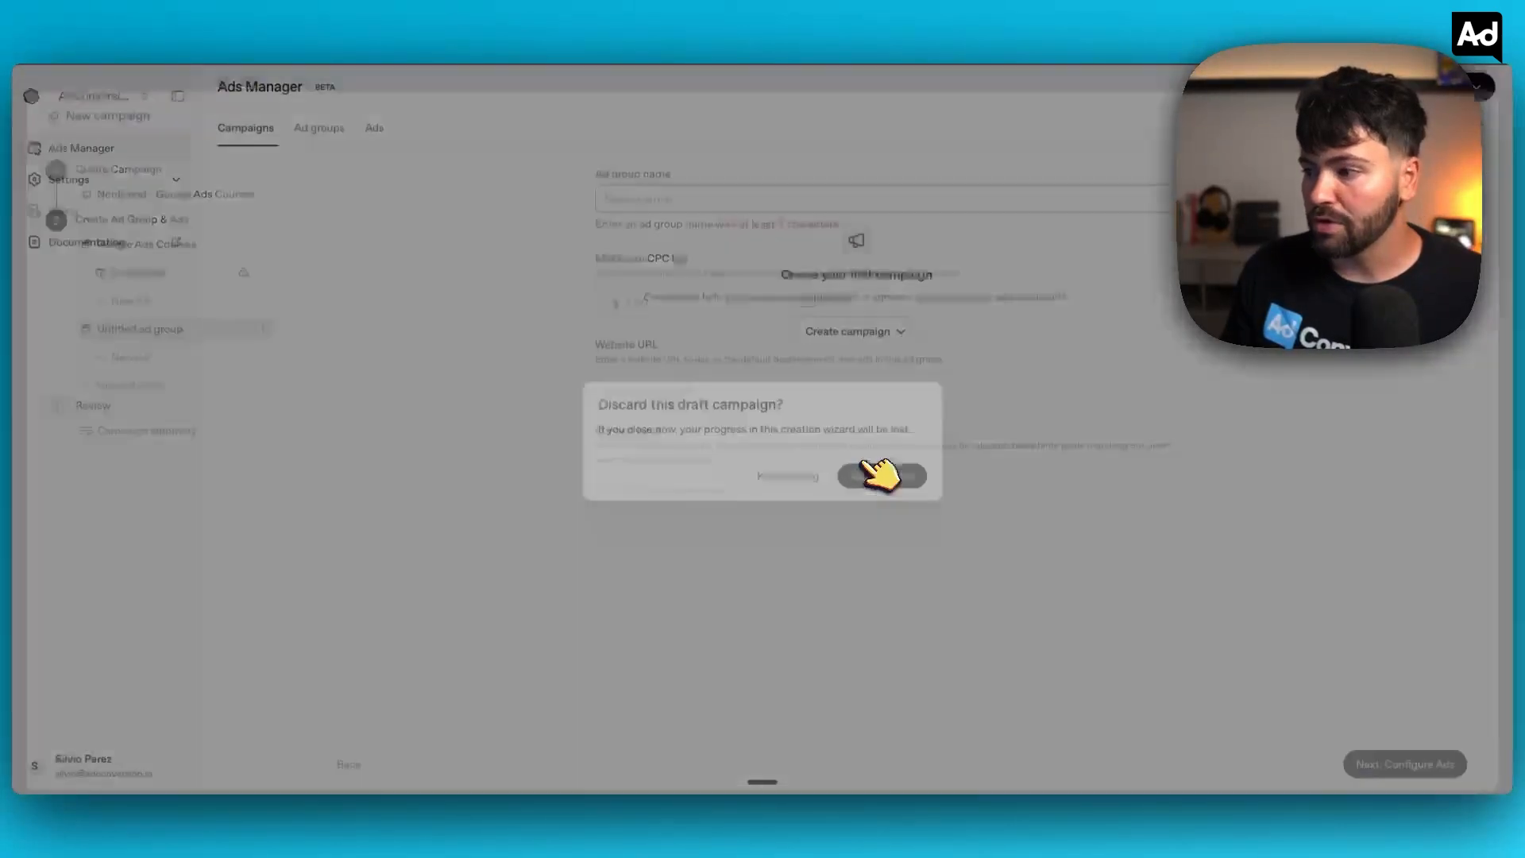